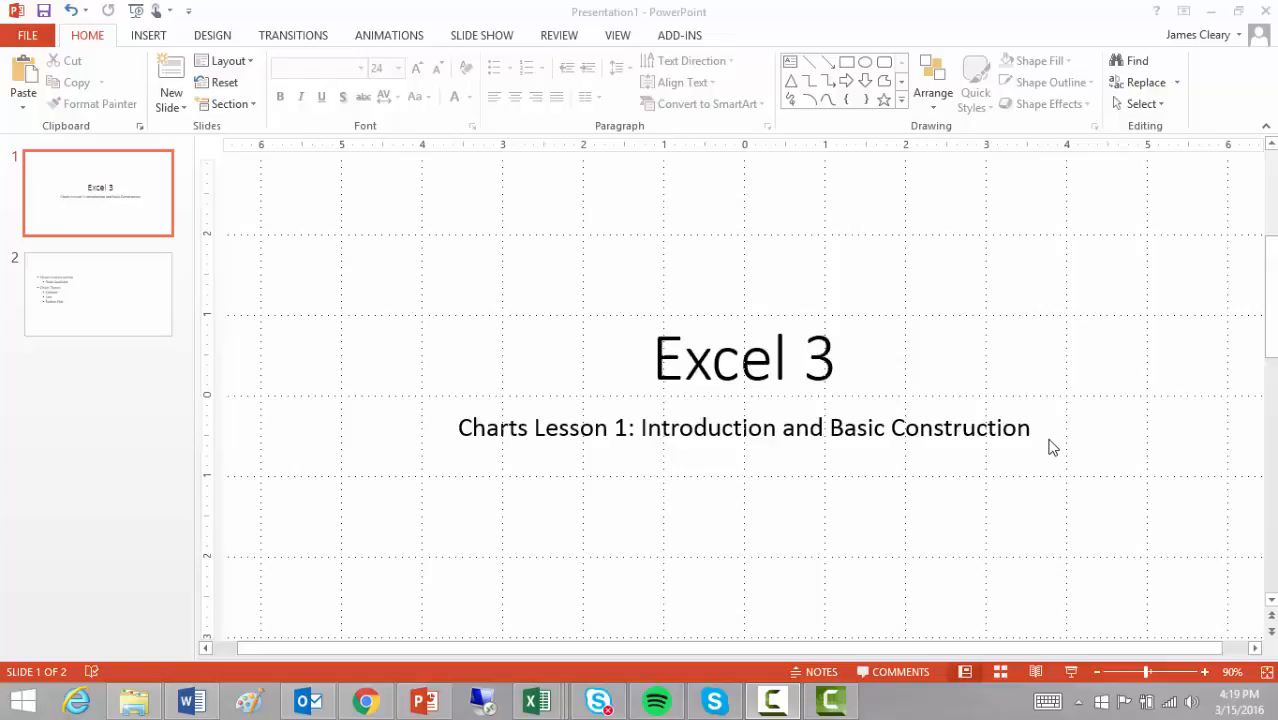
Step: Show the second slide's lesson outline and switch to the Energy of a Pendulum Data2 workbook in Excel
{"action": "left_click", "coordinate": [111, 305]}
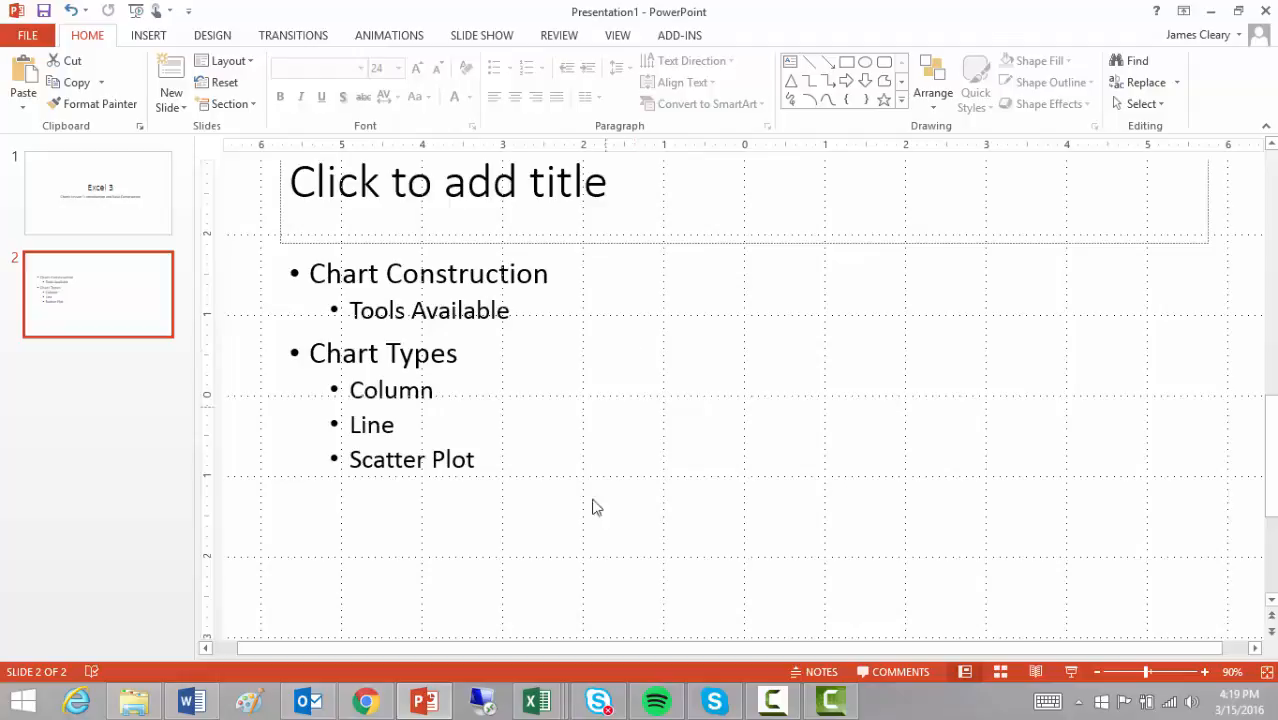
{"action": "mouse_move", "coordinate": [537, 702]}
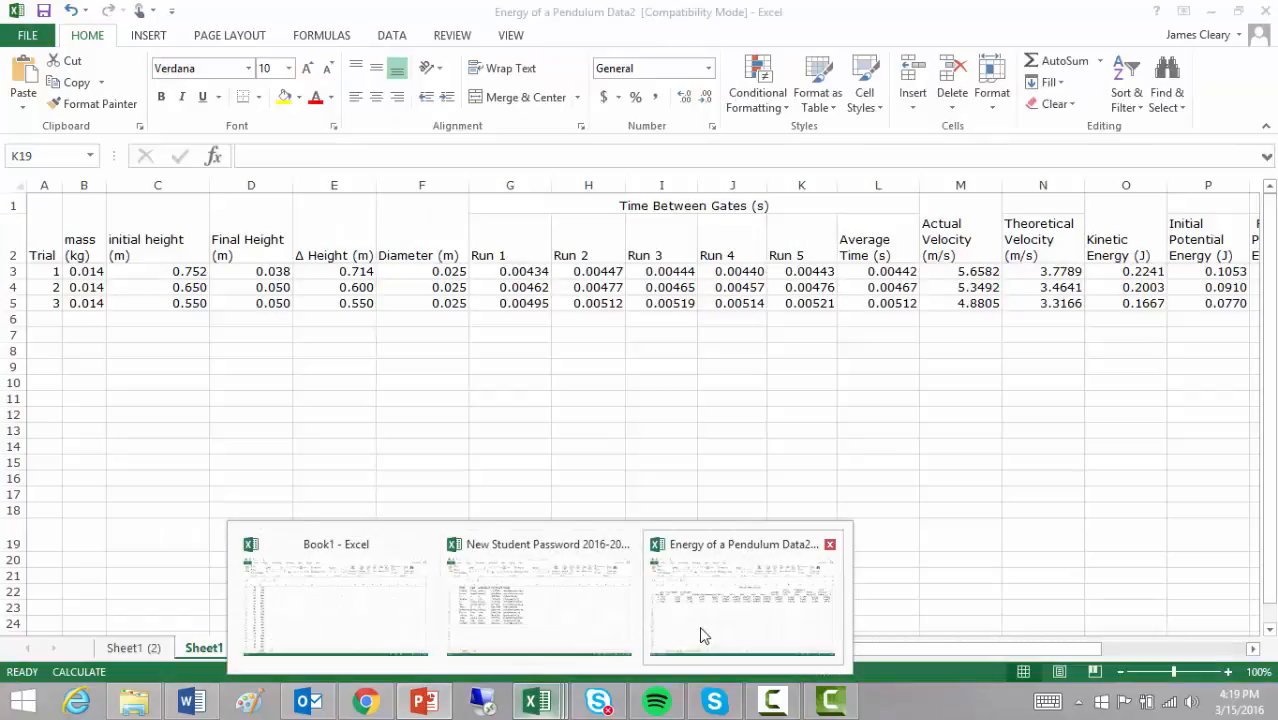
{"action": "left_click", "coordinate": [695, 638]}
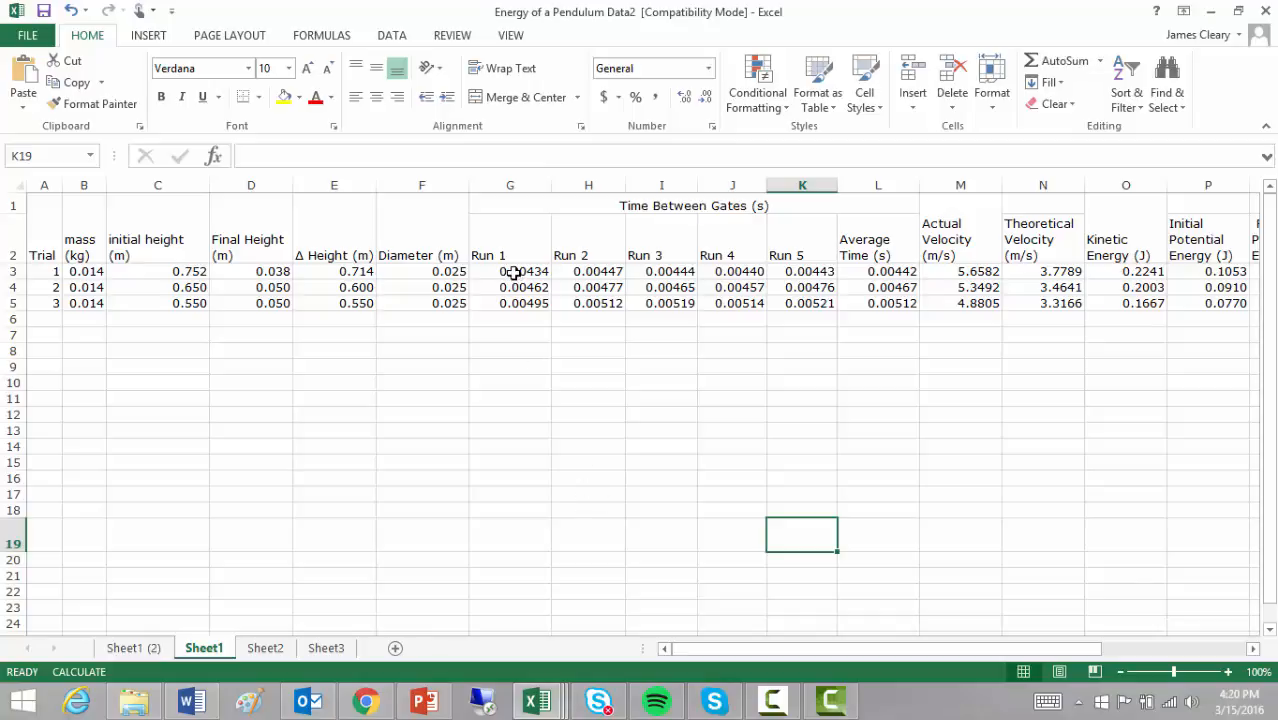
Step: Insert a 2-D clustered column chart of Trial 1's five run times (G3:K3) and place it just below the data table
{"action": "left_click_drag", "start_coordinate": [513, 272], "coordinate": [807, 272]}
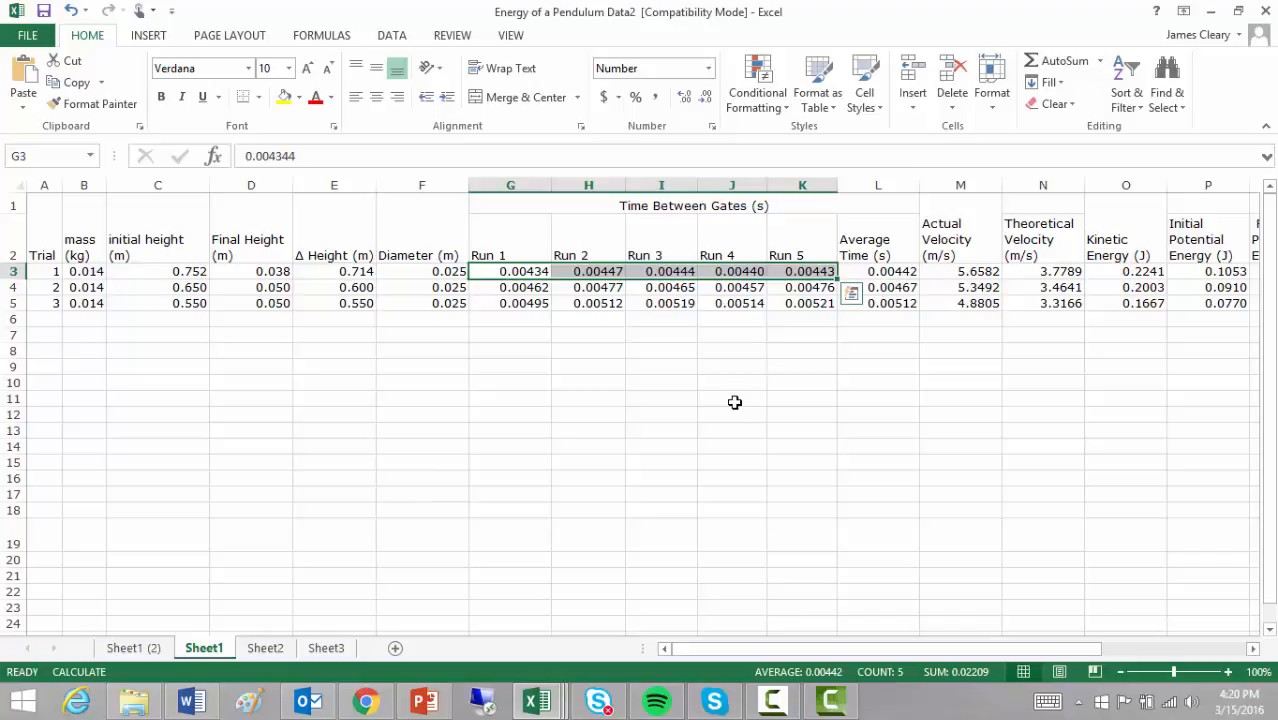
{"action": "left_click", "coordinate": [156, 39]}
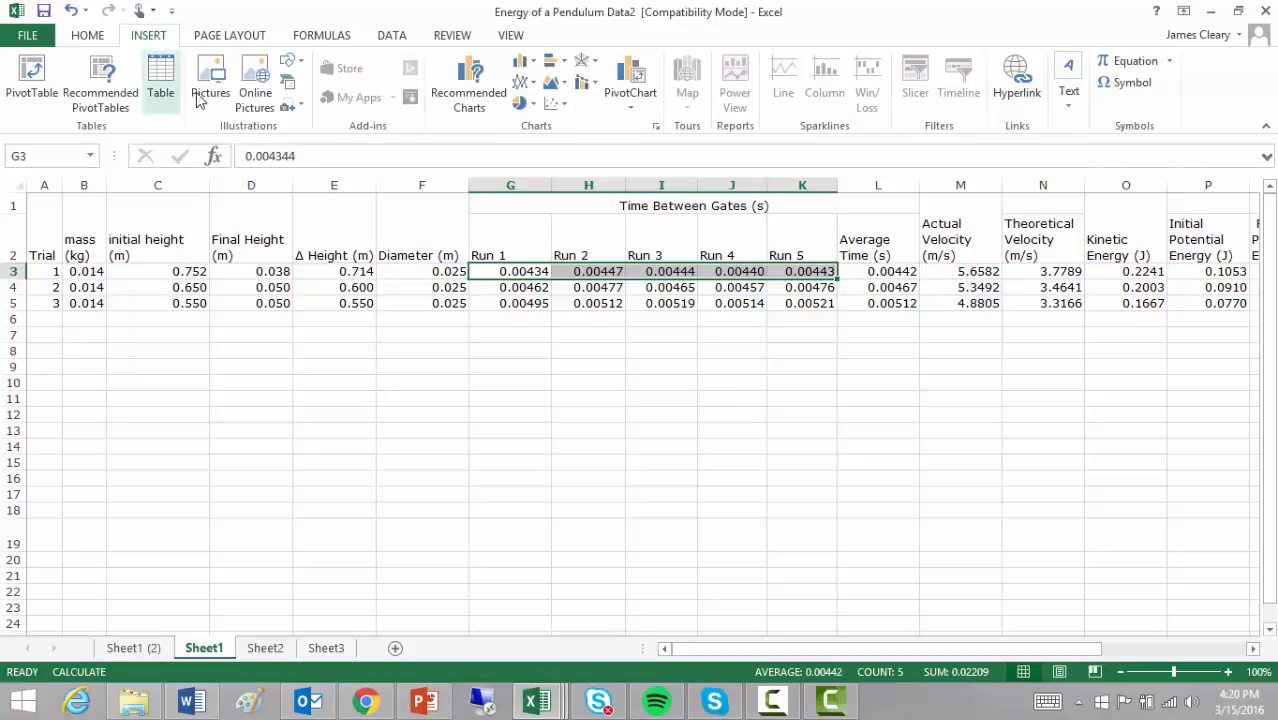
{"action": "left_click", "coordinate": [534, 65]}
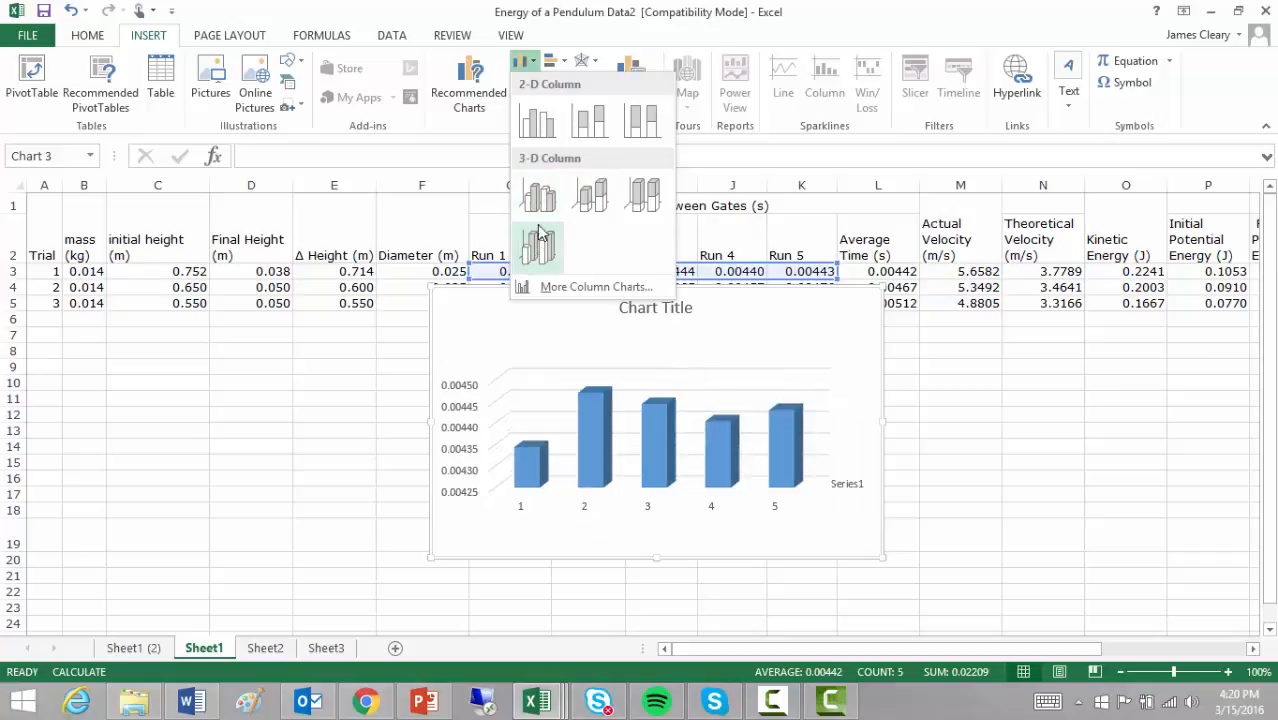
{"action": "left_click", "coordinate": [537, 124]}
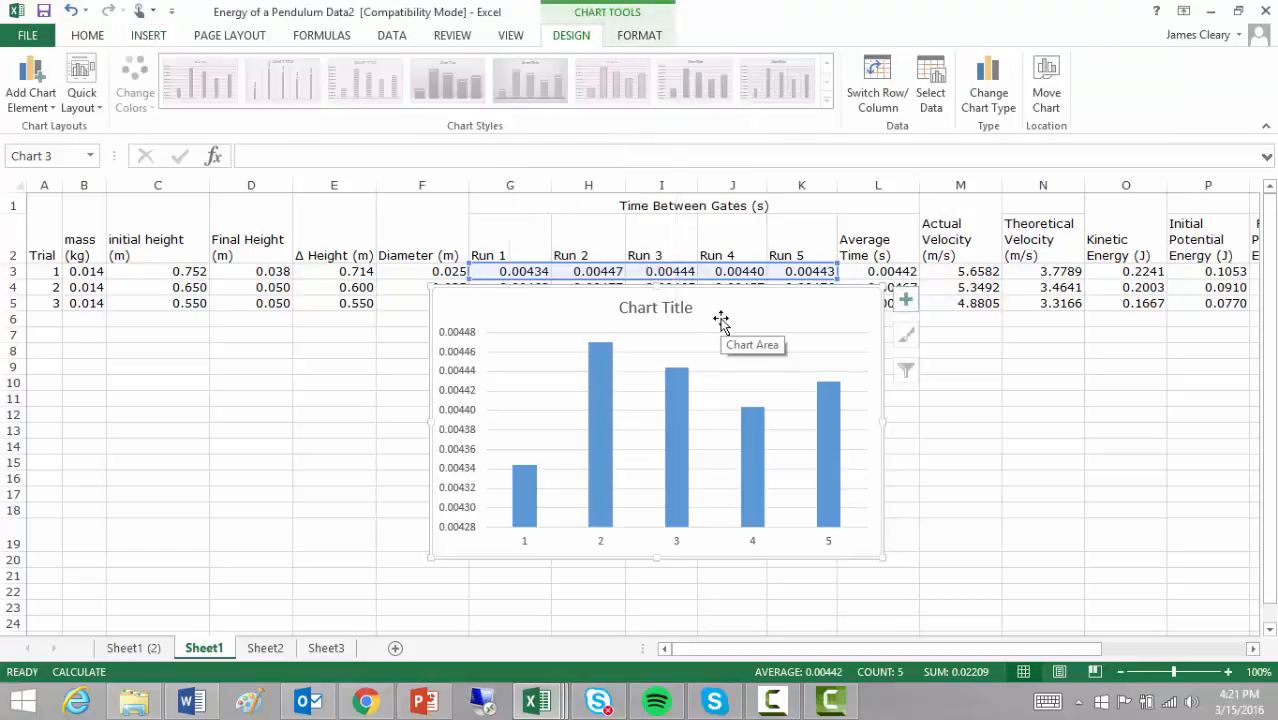
{"action": "left_click_drag", "start_coordinate": [736, 314], "coordinate": [653, 337]}
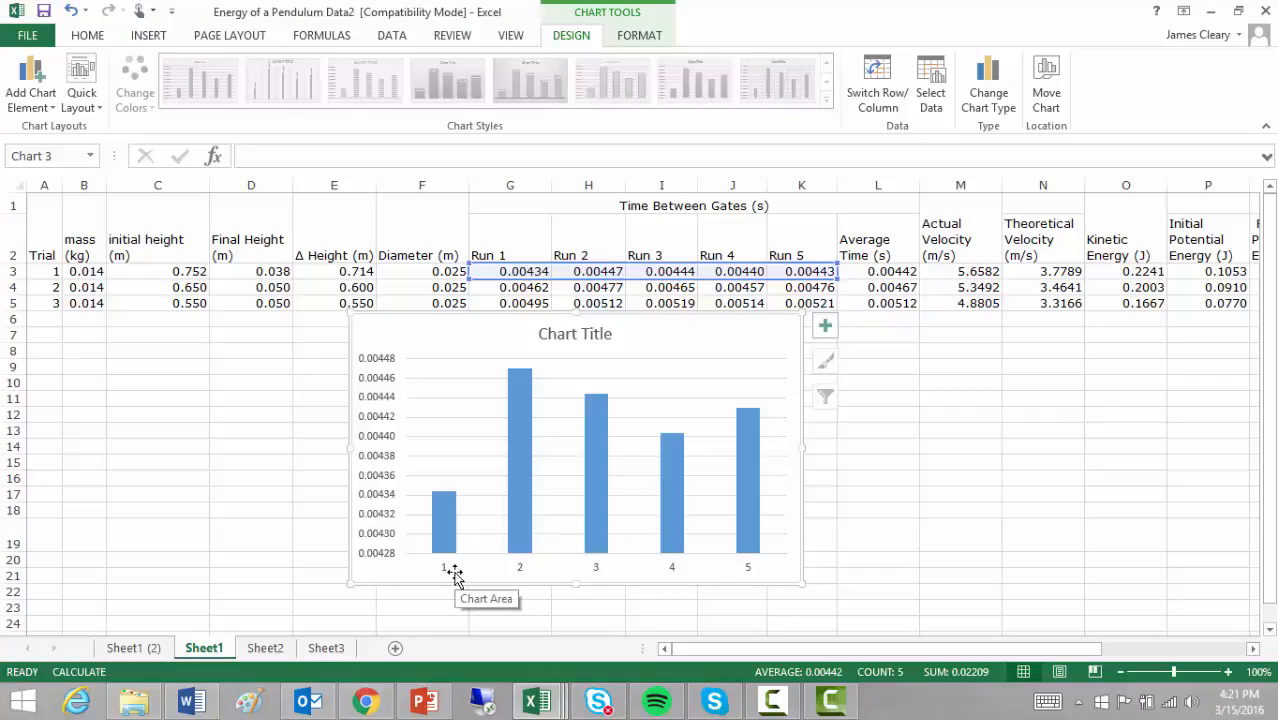
Step: Change the chart title to "Trial 1 Results" and close the title formatting options
{"action": "double_click", "coordinate": [592, 336]}
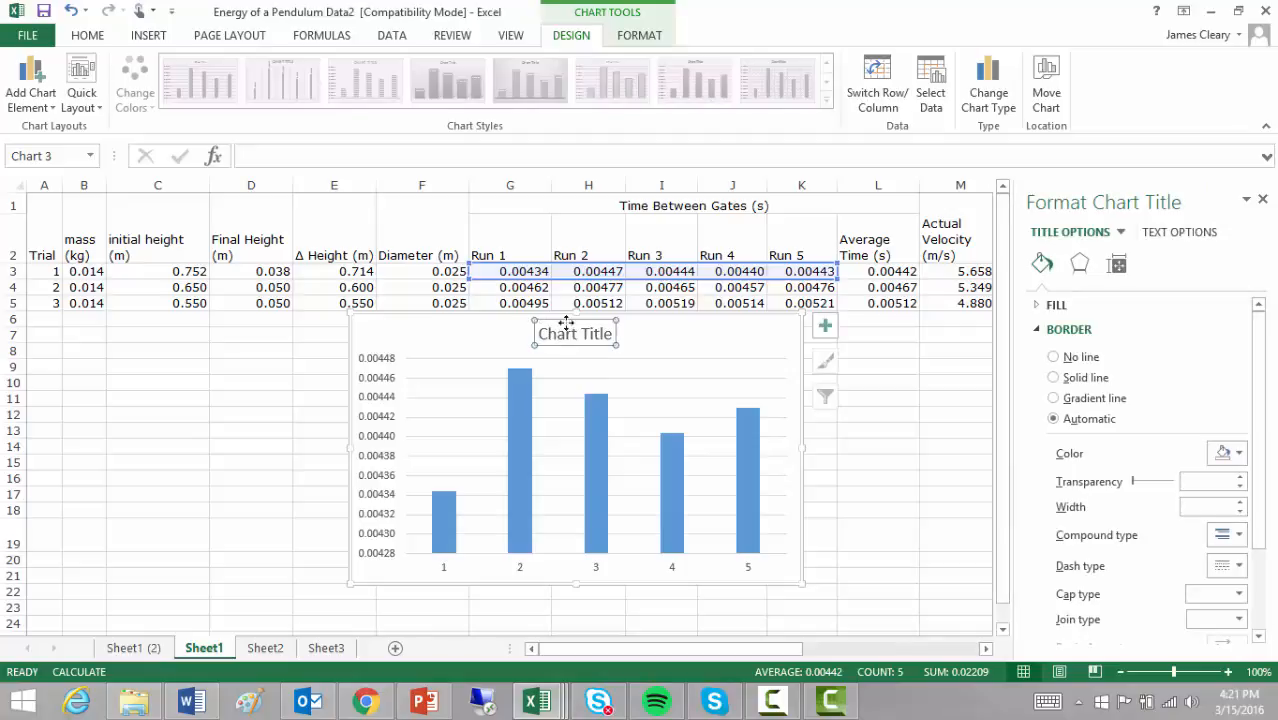
{"action": "left_click_drag", "start_coordinate": [612, 334], "coordinate": [540, 334]}
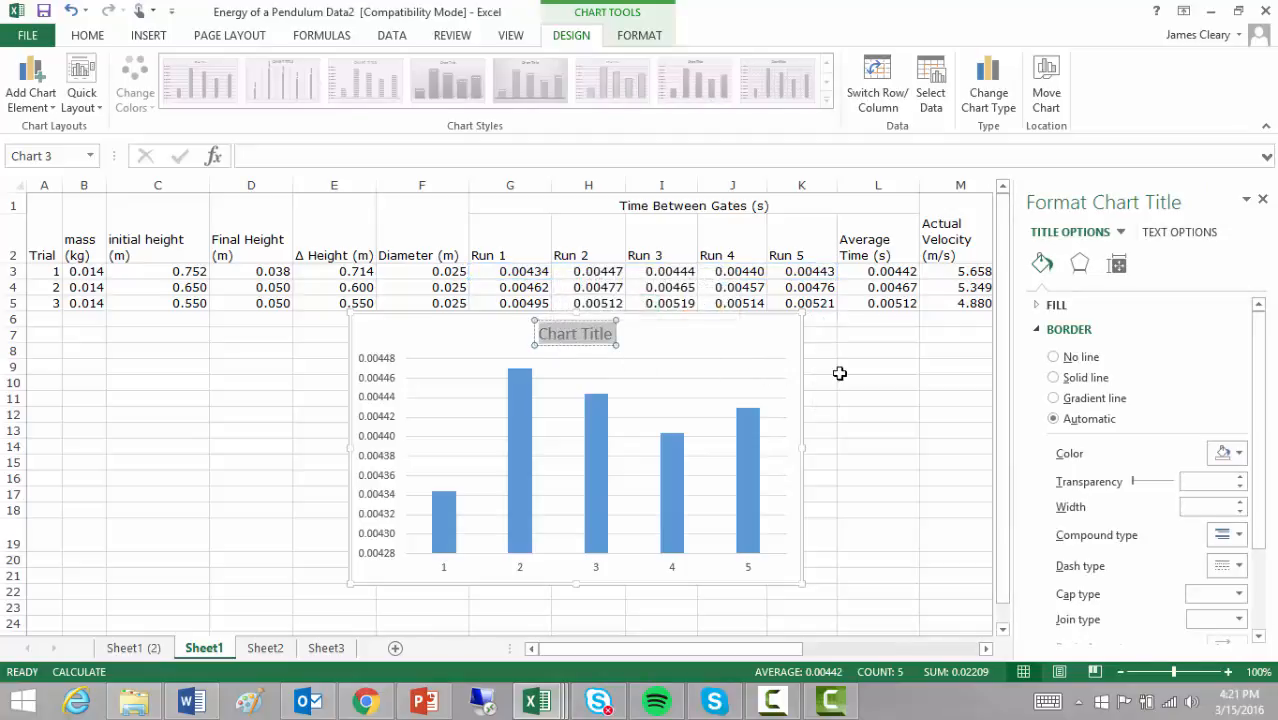
{"action": "type", "text": "Trial 1 Results"}
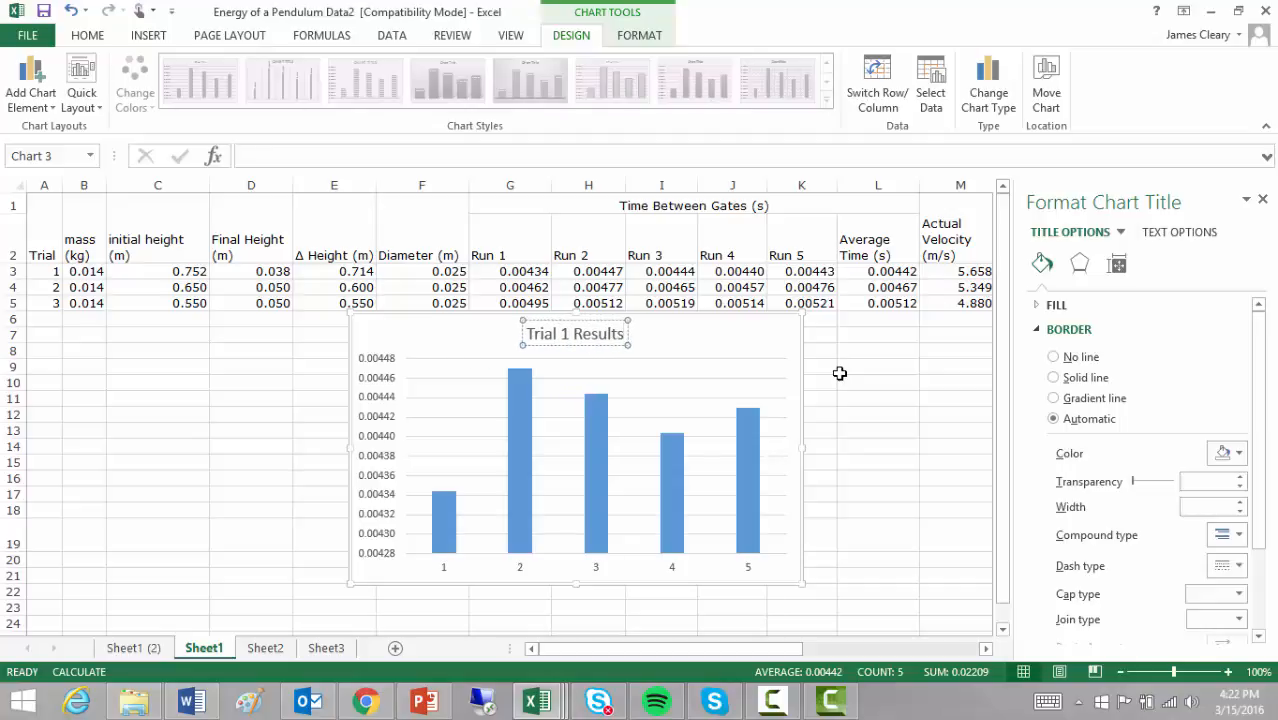
{"action": "left_click", "coordinate": [698, 347]}
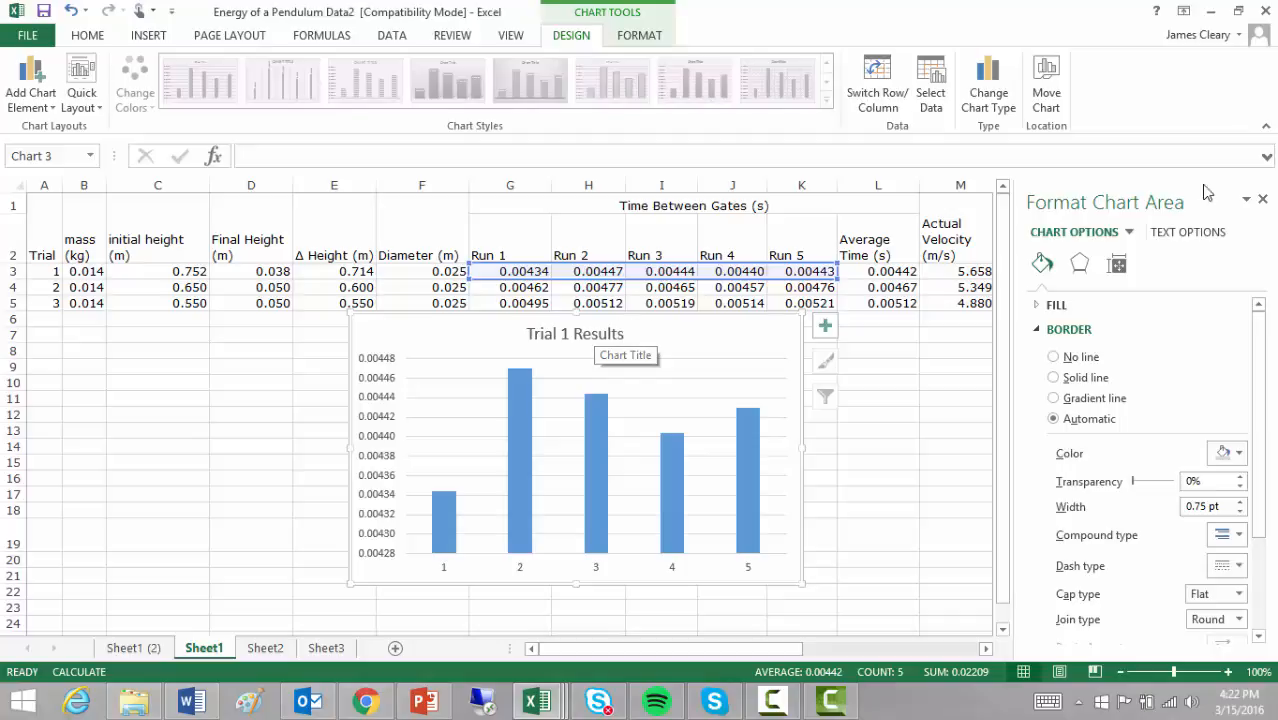
{"action": "left_click", "coordinate": [1262, 199]}
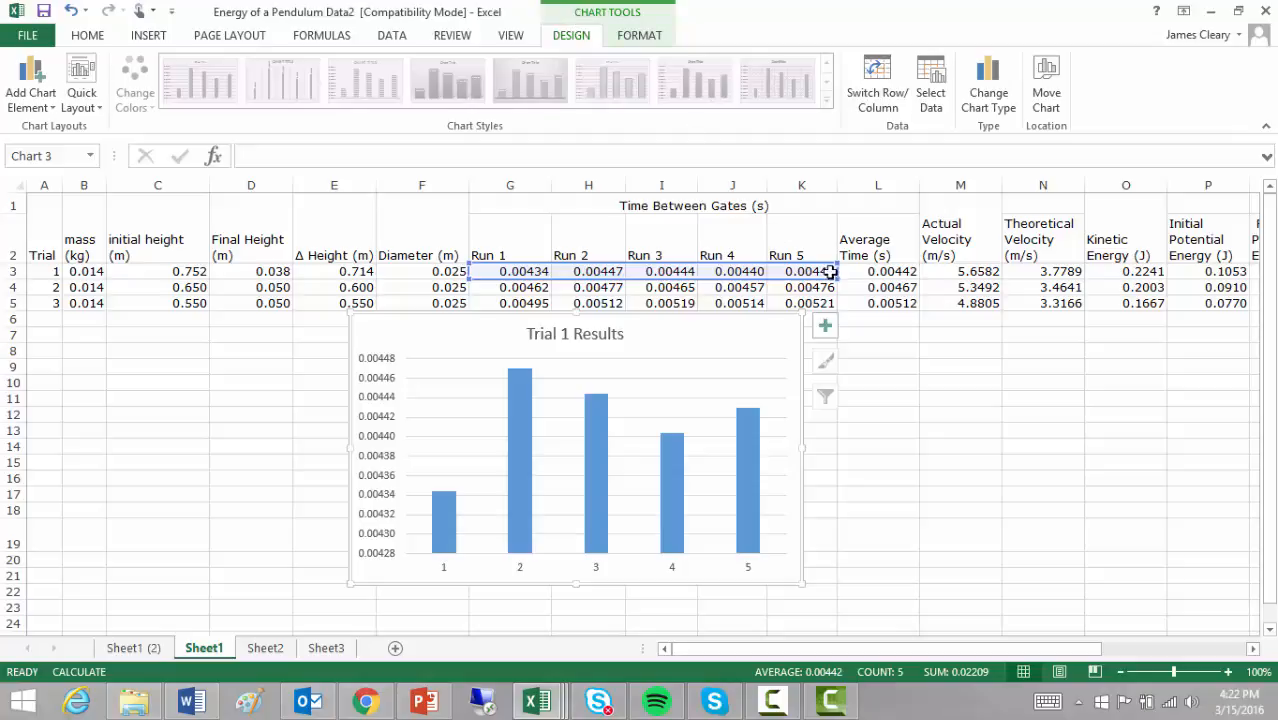
{"action": "left_click", "coordinate": [1061, 346]}
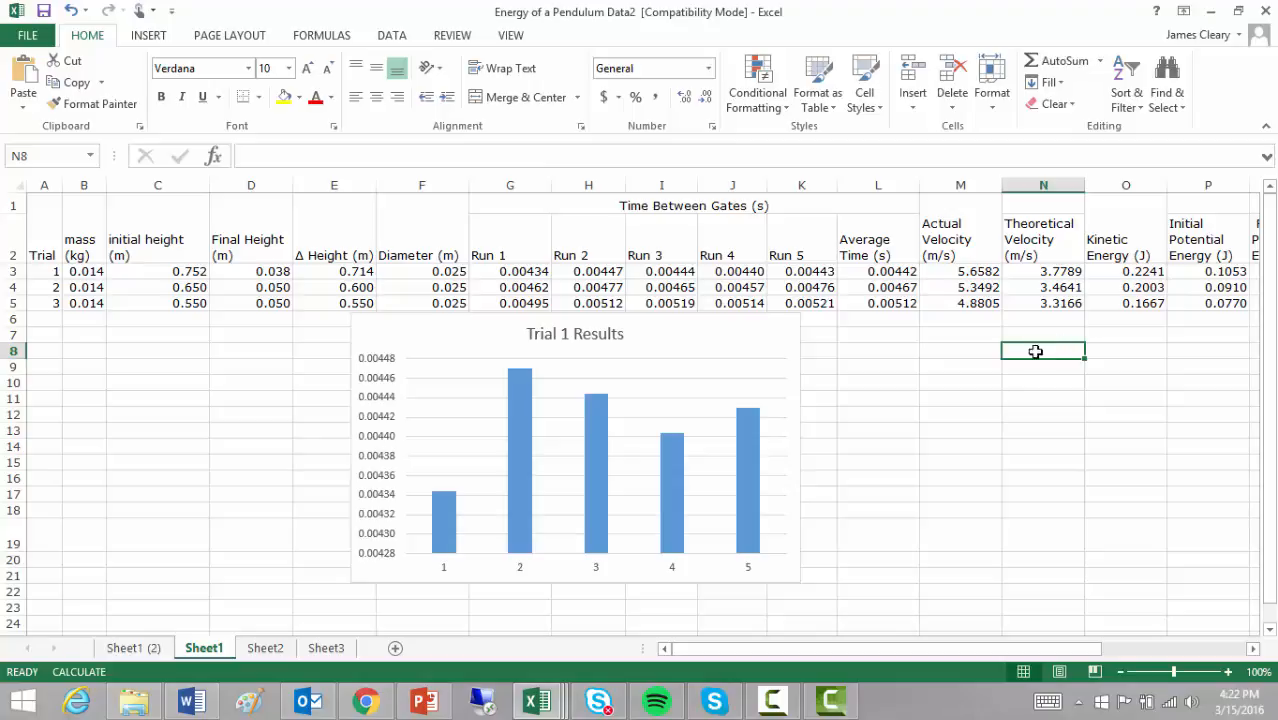
Step: Add a primary vertical axis title to the chart reading "Seconds"
{"action": "left_click", "coordinate": [714, 345]}
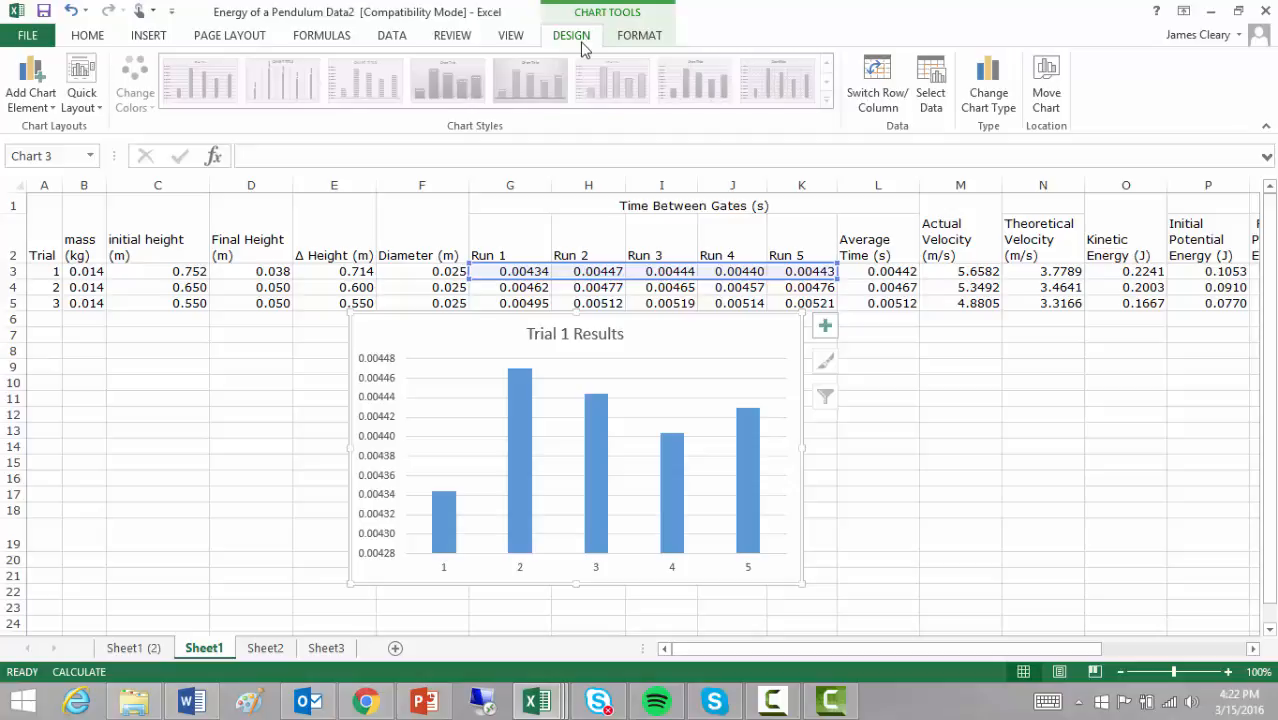
{"action": "left_click", "coordinate": [31, 107]}
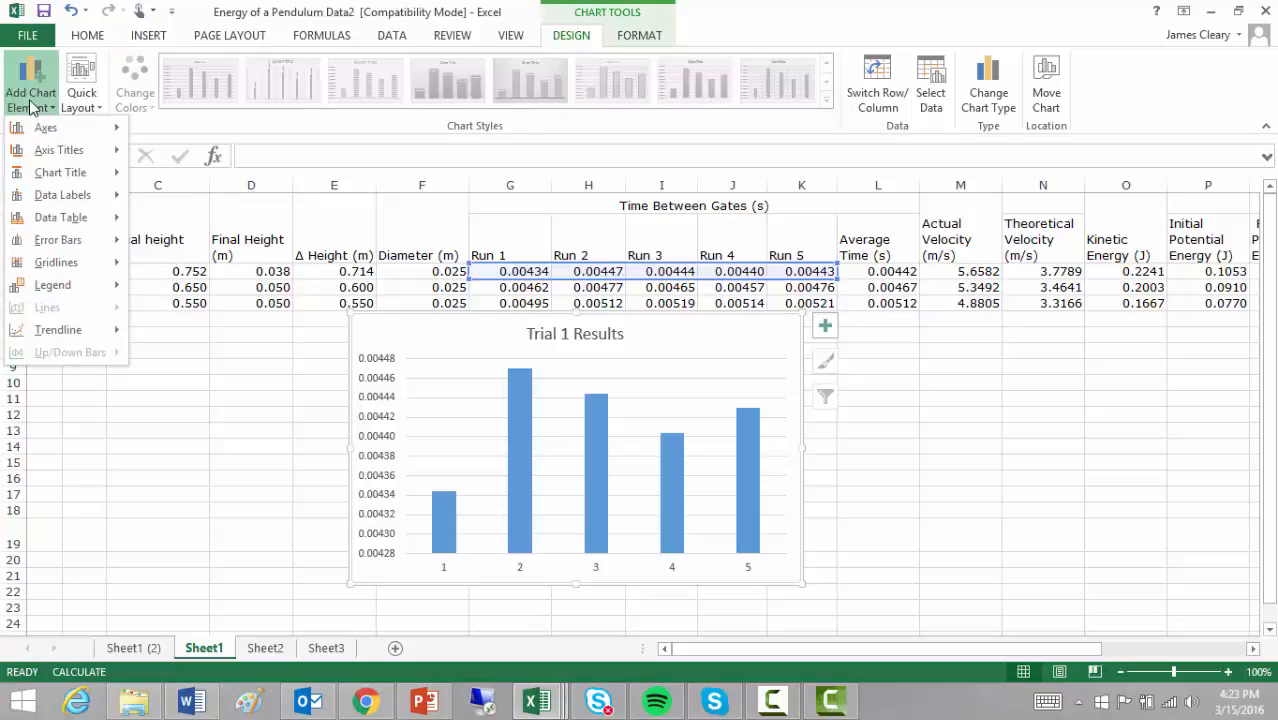
{"action": "mouse_move", "coordinate": [49, 160]}
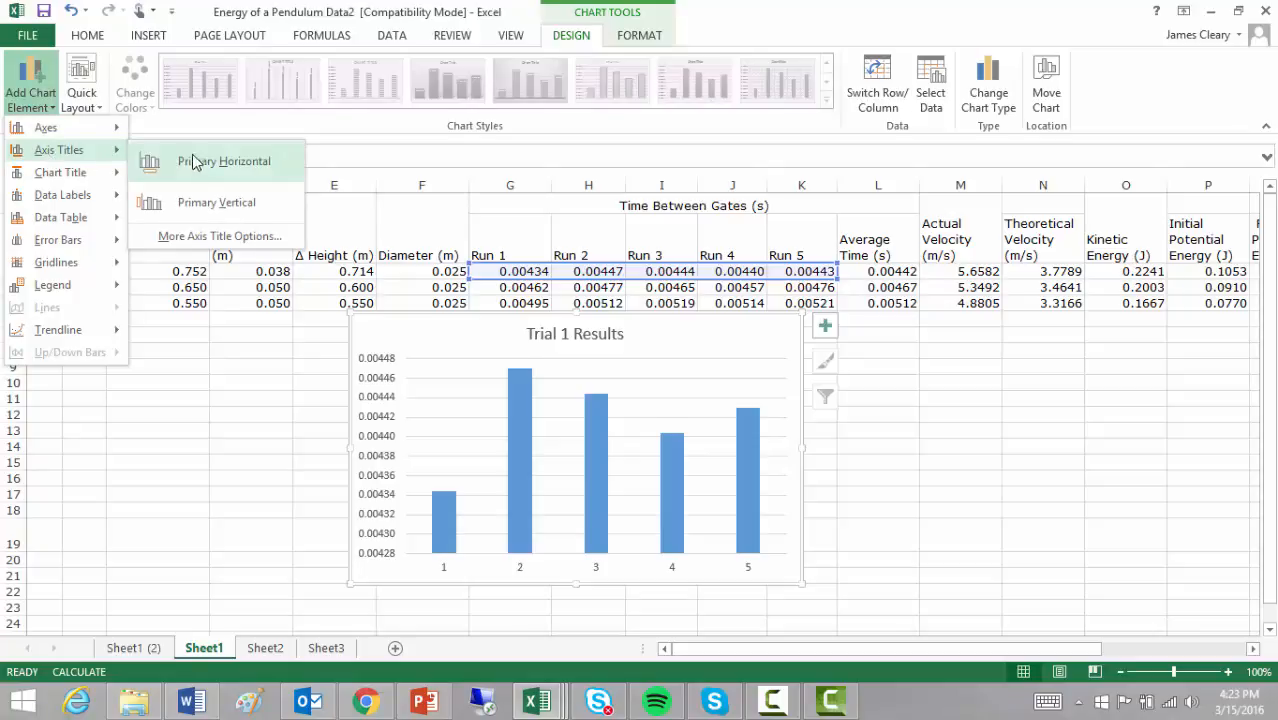
{"action": "left_click", "coordinate": [216, 204]}
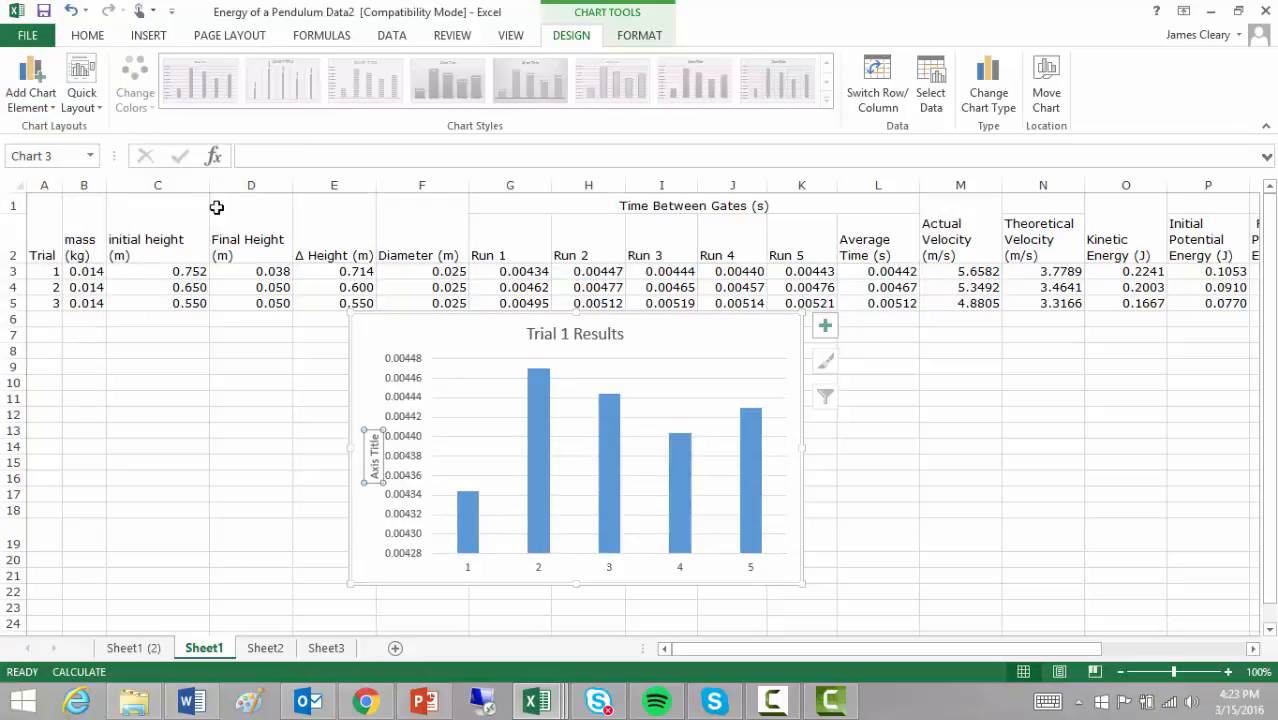
{"action": "double_click", "coordinate": [373, 457]}
{"action": "key", "text": "BackSpace"}
{"action": "key", "text": "BackSpace"}
{"action": "key", "text": "BackSpace"}
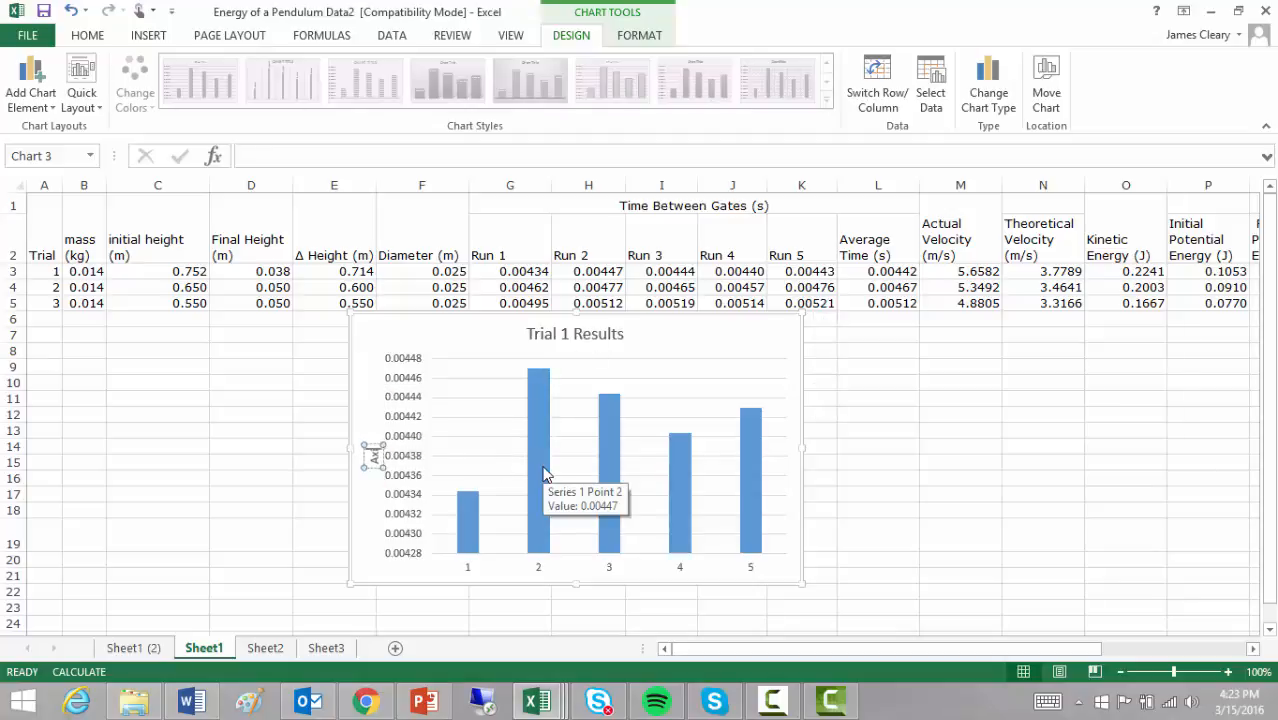
{"action": "key", "text": "BackSpace"}
{"action": "key", "text": "BackSpace"}
{"action": "key", "text": "BackSpace"}
{"action": "type", "text": "Second"}
{"action": "key", "text": "BackSpace"}
{"action": "key", "text": "BackSpace"}
{"action": "key", "text": "BackSpace"}
{"action": "key", "text": "BackSpace"}
{"action": "type", "text": "conds"}
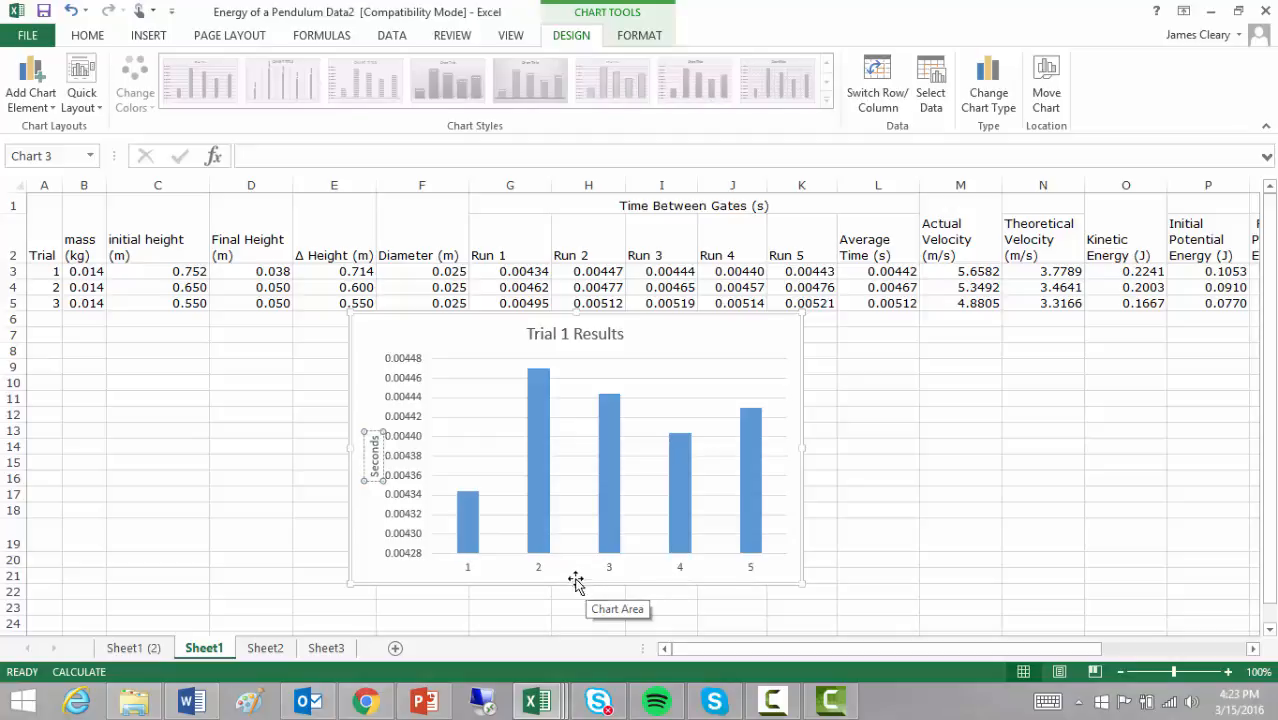
Step: Add a primary horizontal axis title to the chart reading "Run"
{"action": "left_click", "coordinate": [29, 110]}
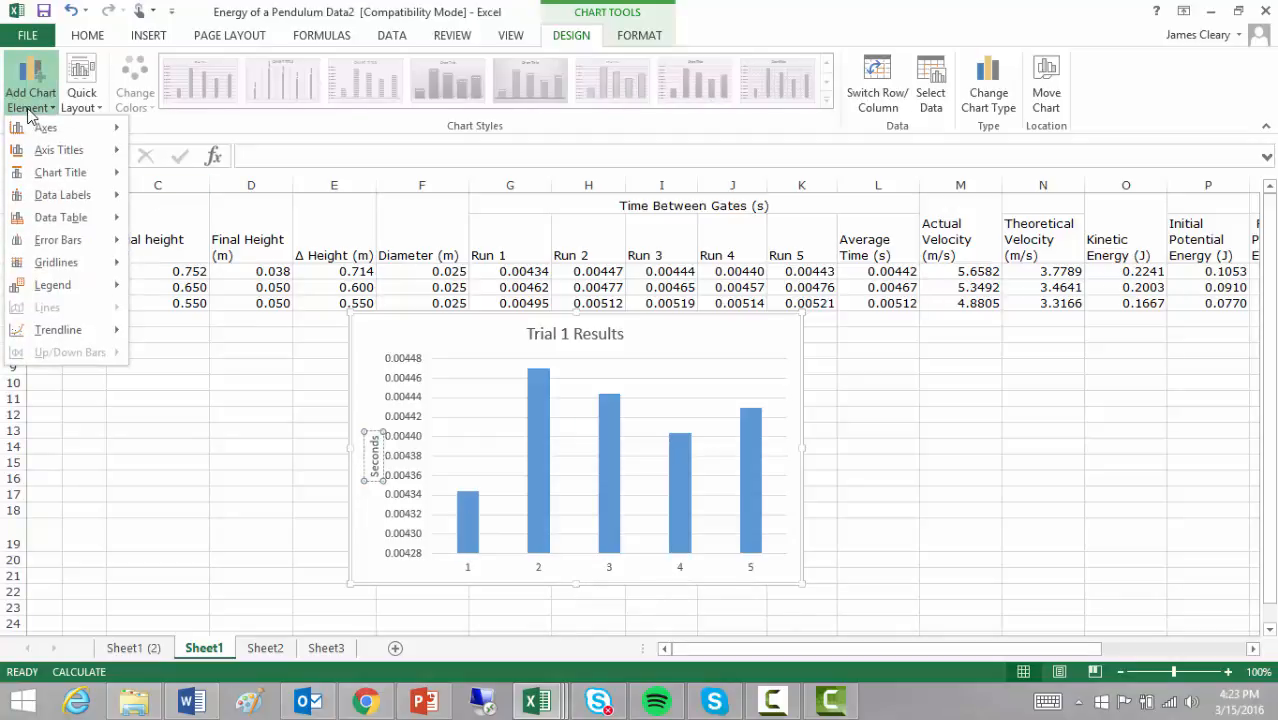
{"action": "mouse_move", "coordinate": [108, 155]}
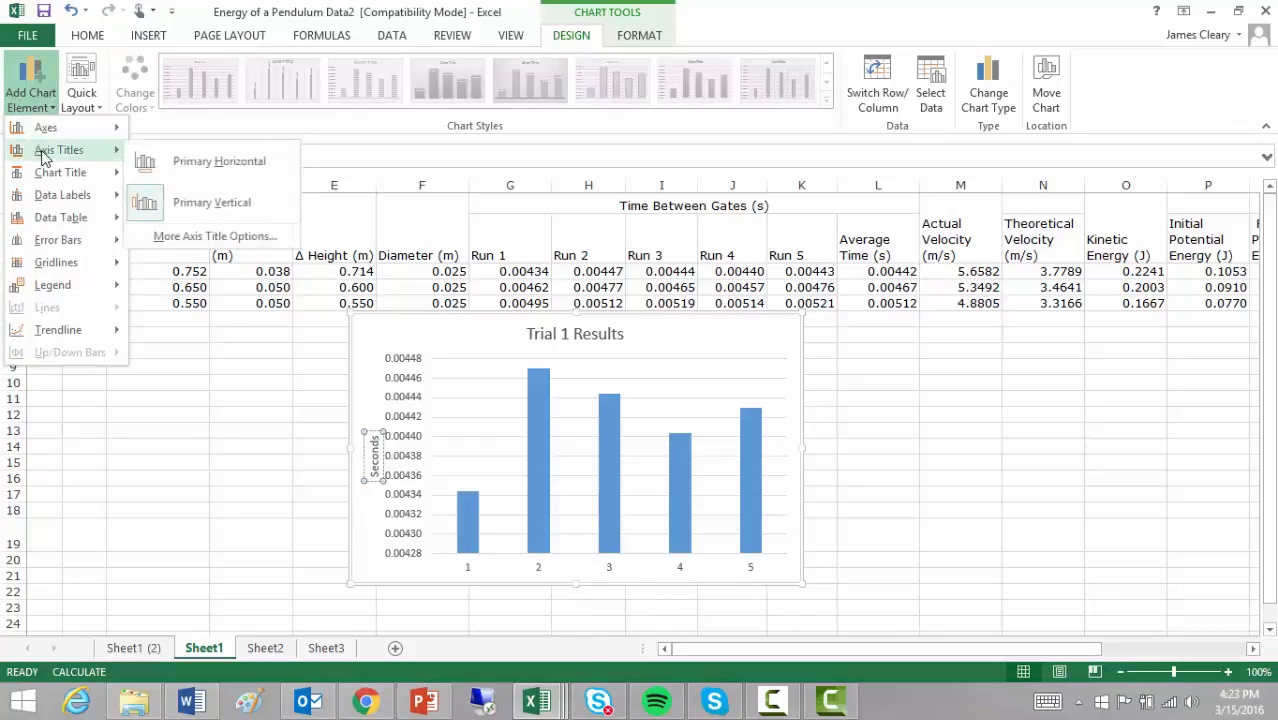
{"action": "left_click", "coordinate": [229, 164]}
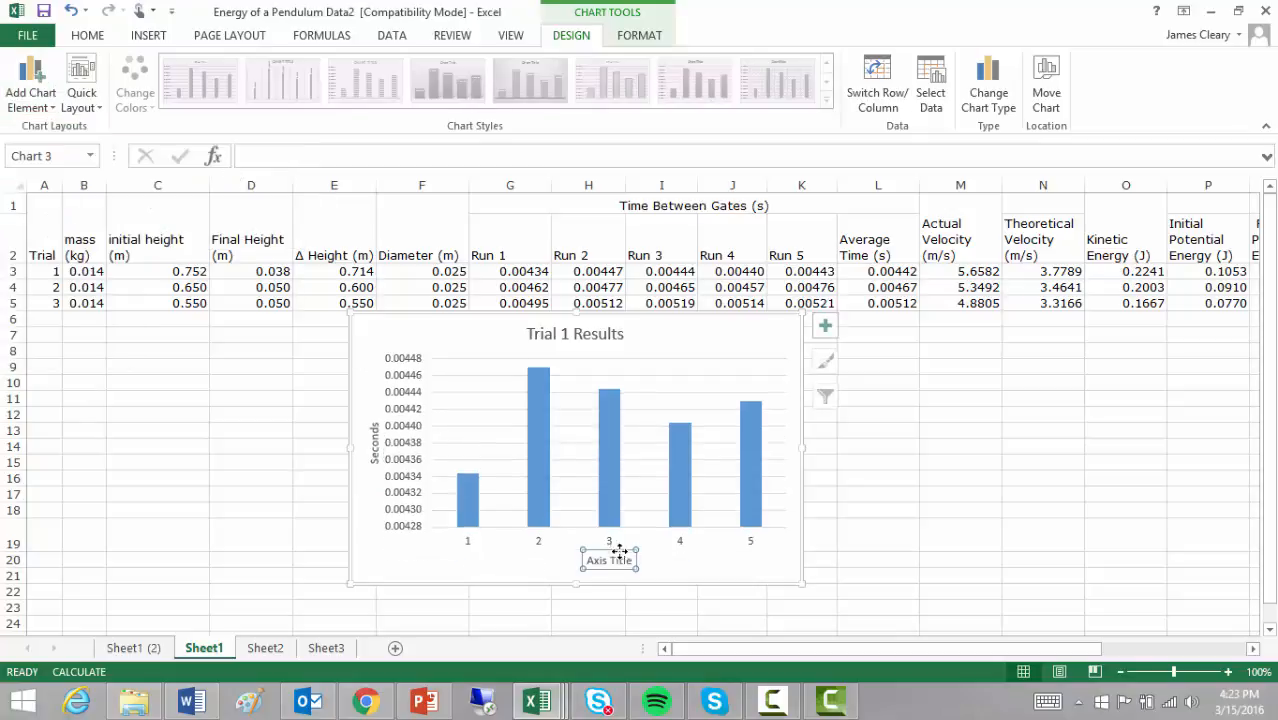
{"action": "triple_click", "coordinate": [621, 561]}
{"action": "type", "text": "Run"}
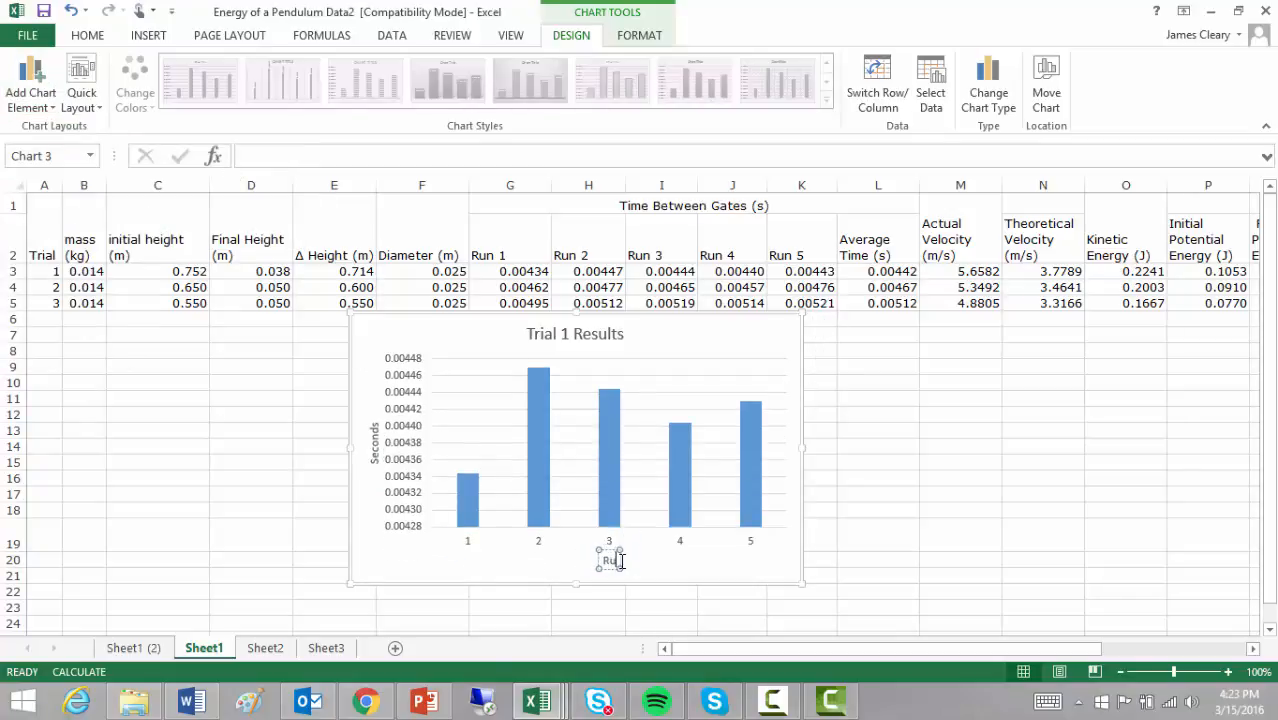
{"action": "left_click", "coordinate": [800, 554]}
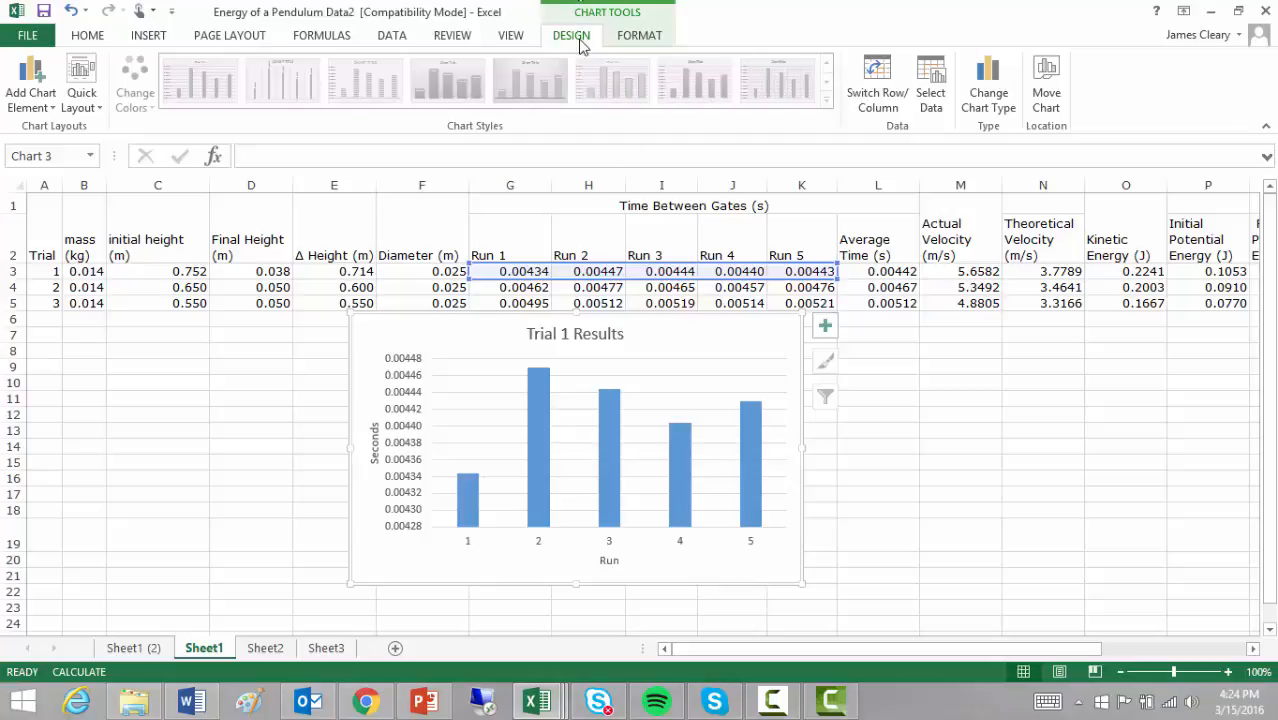
Step: Enter Run 1, Run 2, Run 3, Run 4, Run 5 as the chart's horizontal category axis labels
{"action": "left_click", "coordinate": [930, 101]}
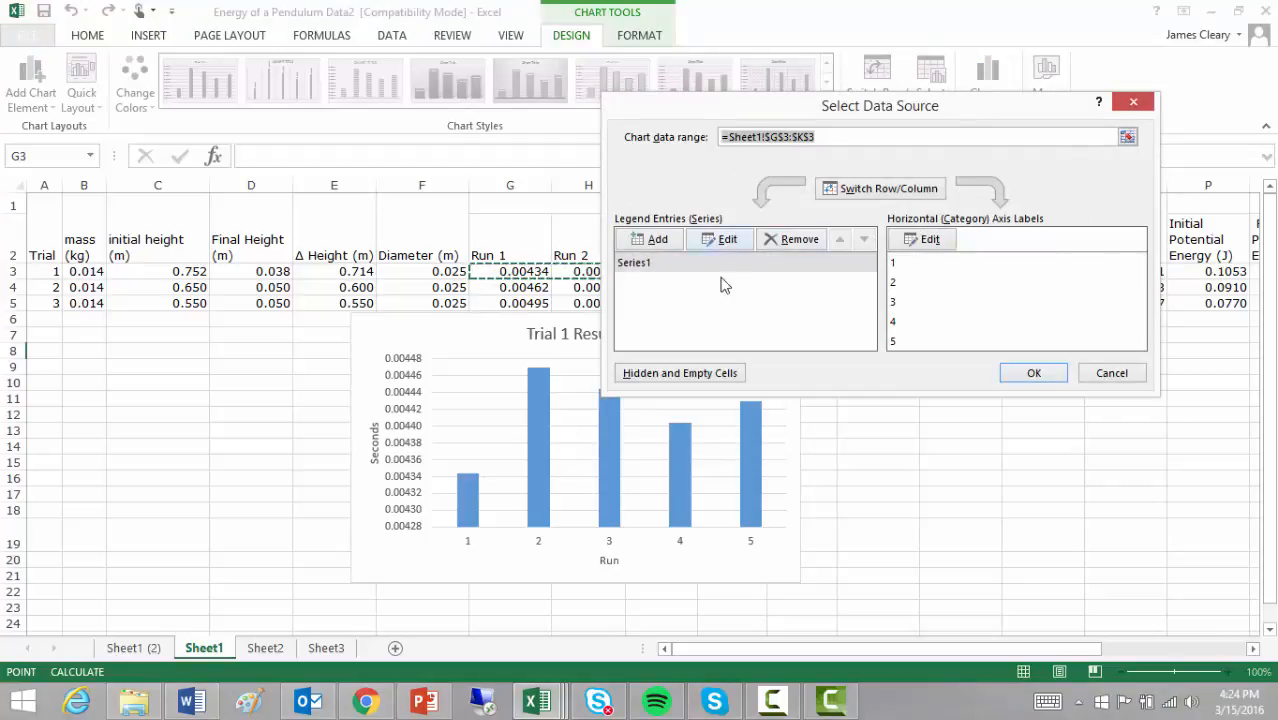
{"action": "left_click", "coordinate": [941, 243]}
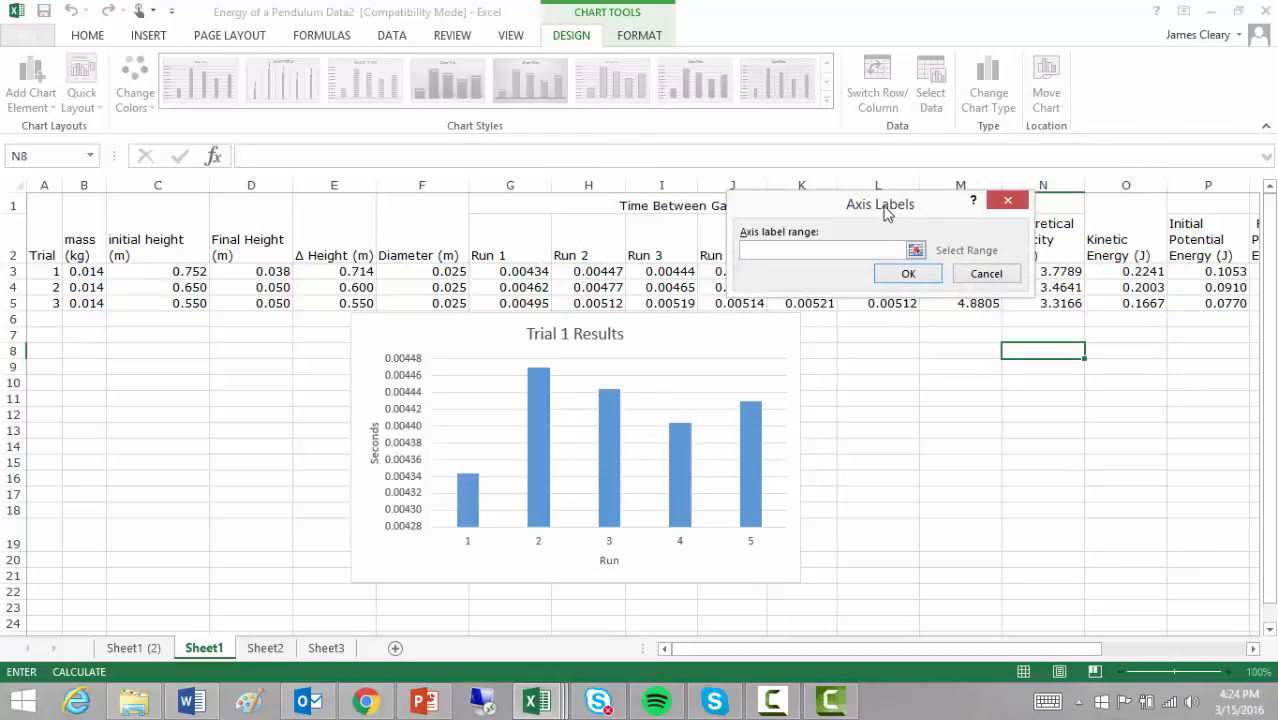
{"action": "left_click_drag", "start_coordinate": [907, 207], "coordinate": [1003, 392]}
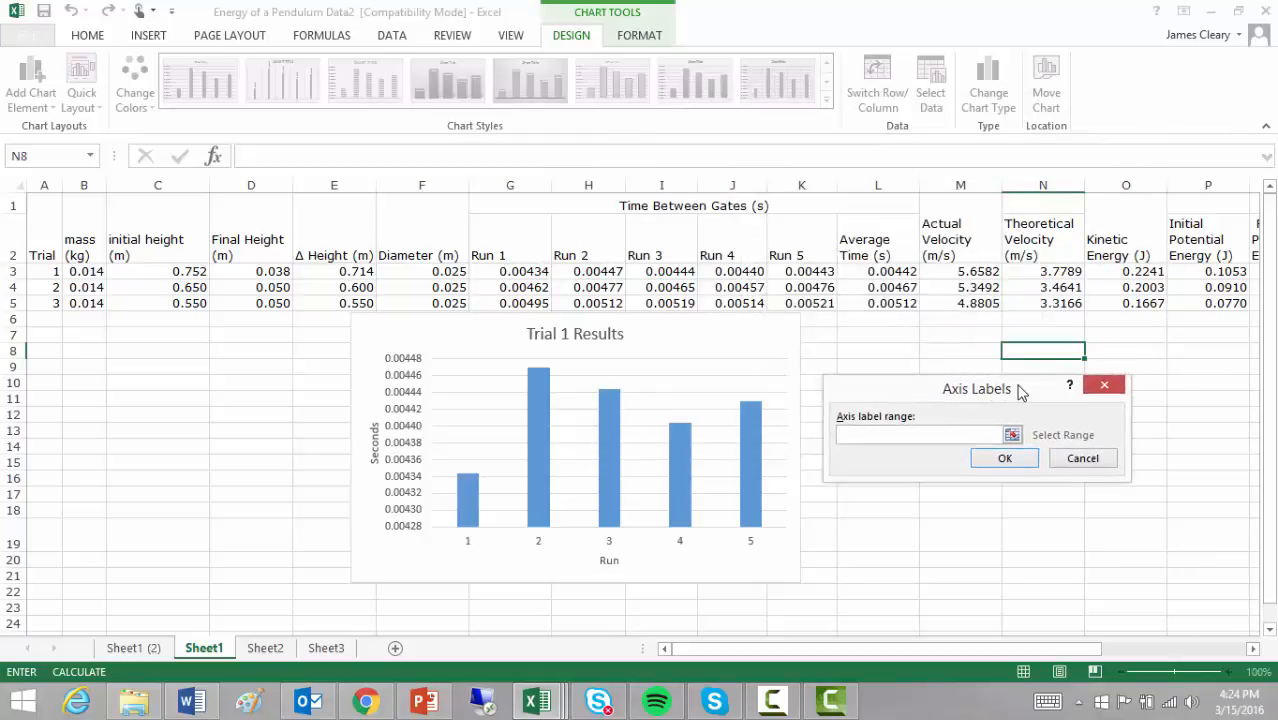
{"action": "type", "text": "Run 1, Run 2, Run 3, Run 4, Run"}
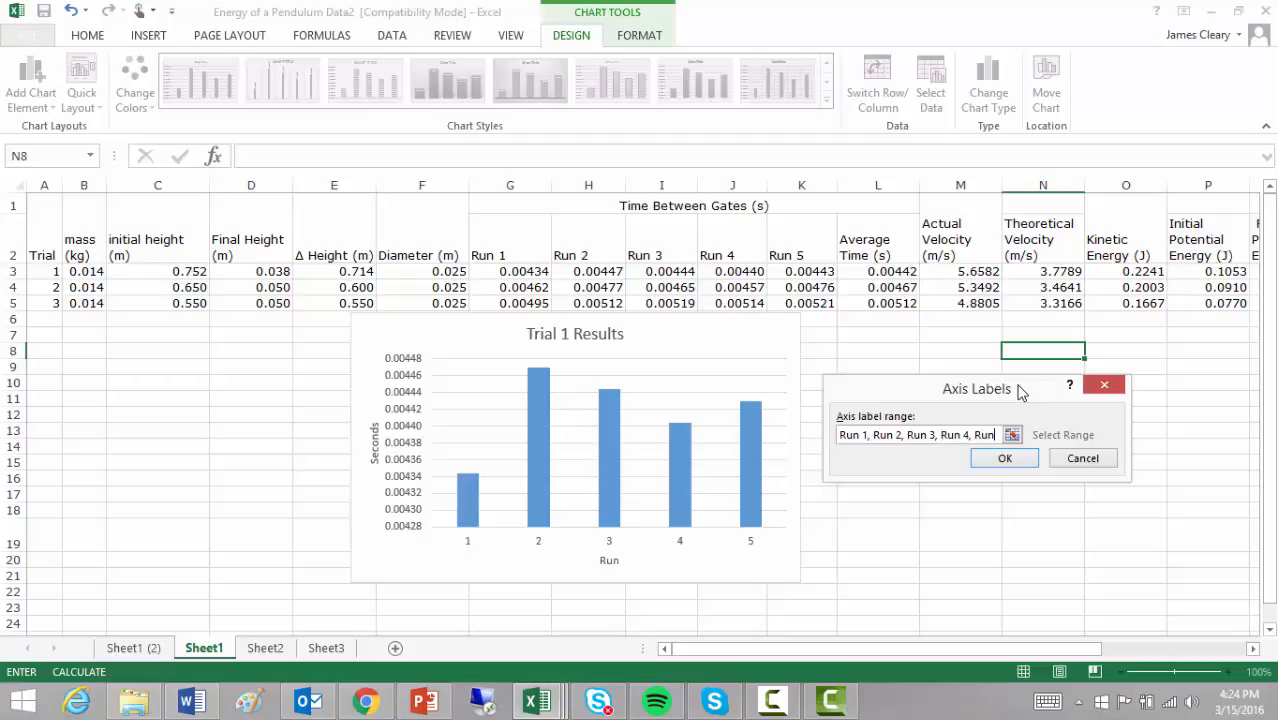
{"action": "type", "text": "5"}
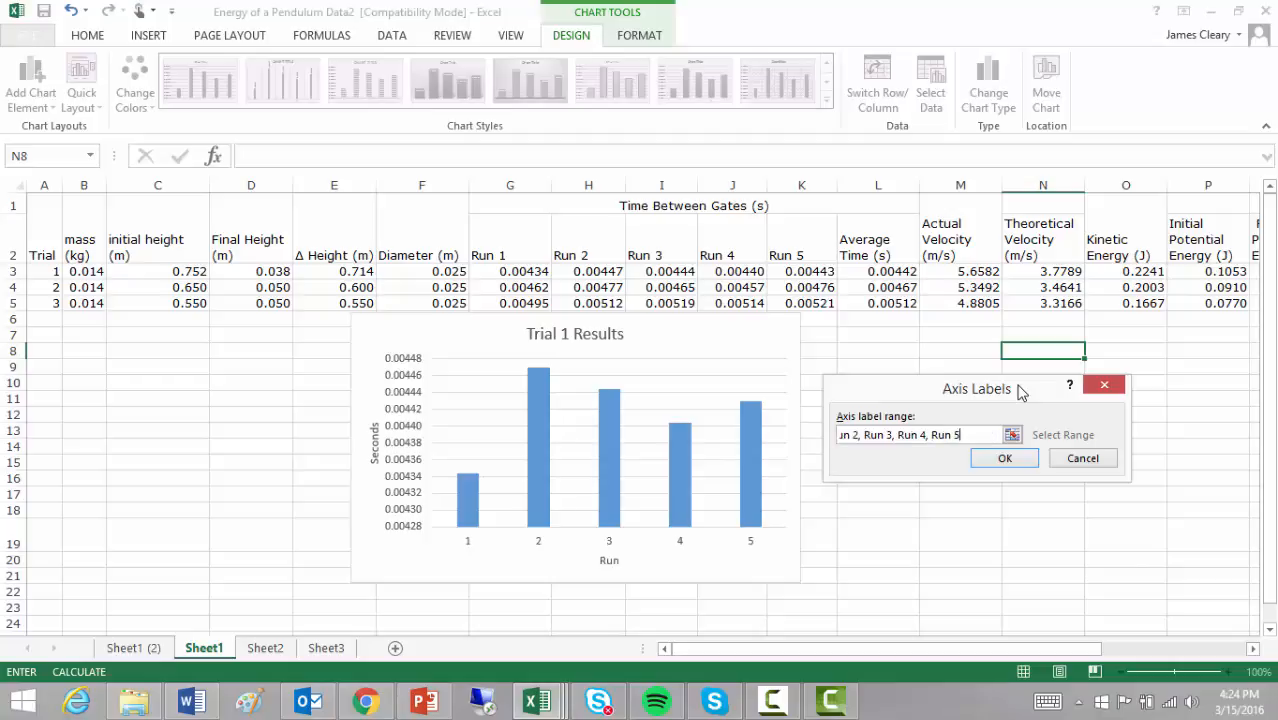
{"action": "left_click", "coordinate": [1005, 458]}
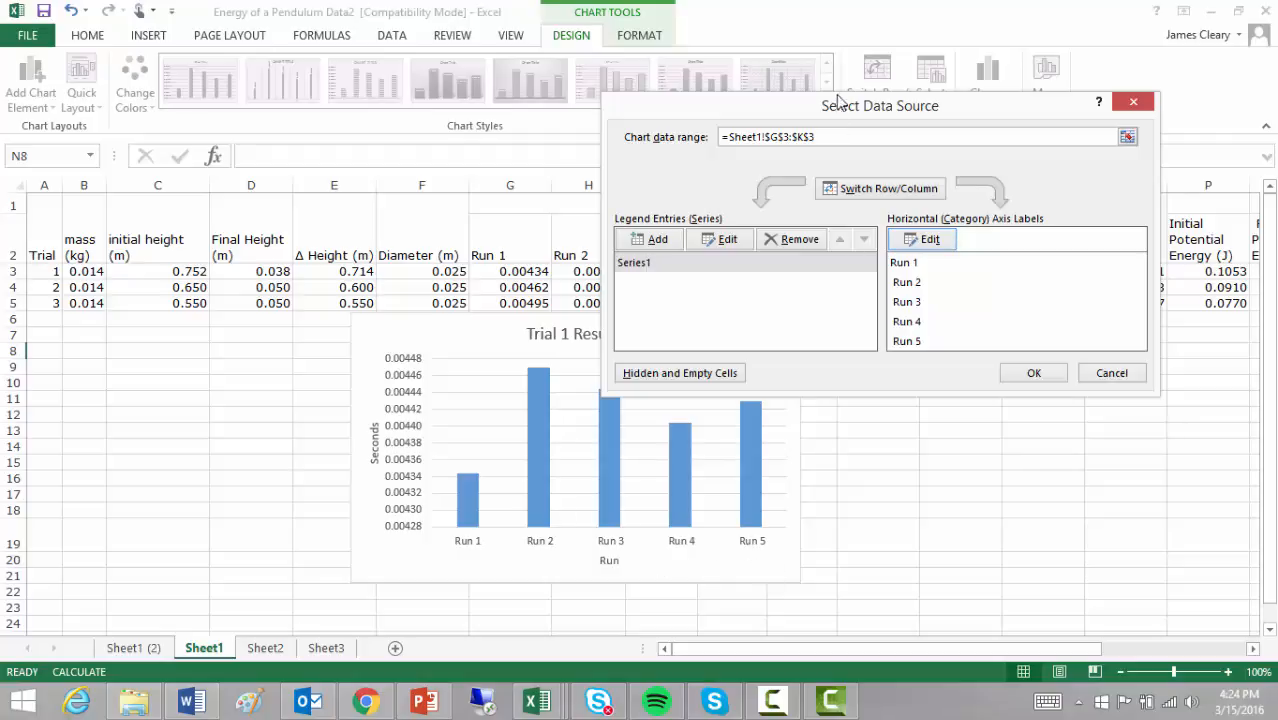
Step: Replace the typed horizontal axis labels with the run headings in cells G2:K2 and apply the data source change
{"action": "left_click_drag", "start_coordinate": [843, 107], "coordinate": [864, 353]}
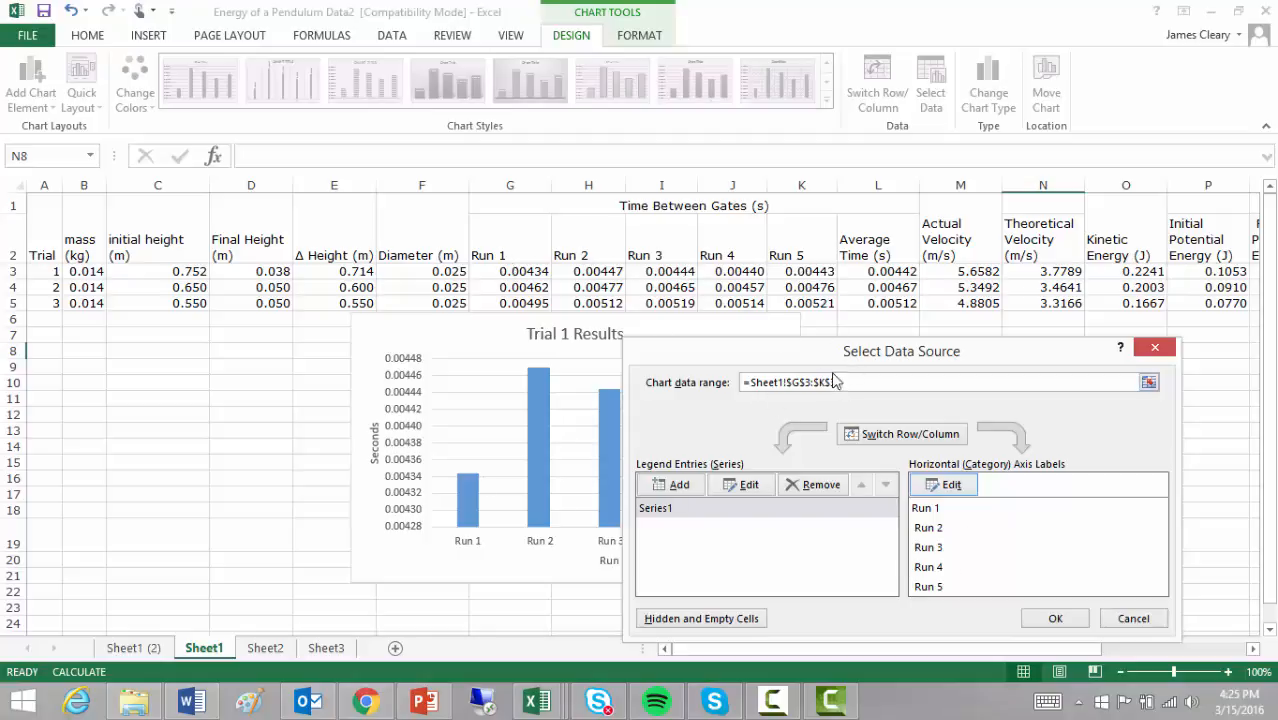
{"action": "left_click_drag", "start_coordinate": [836, 368], "coordinate": [822, 92]}
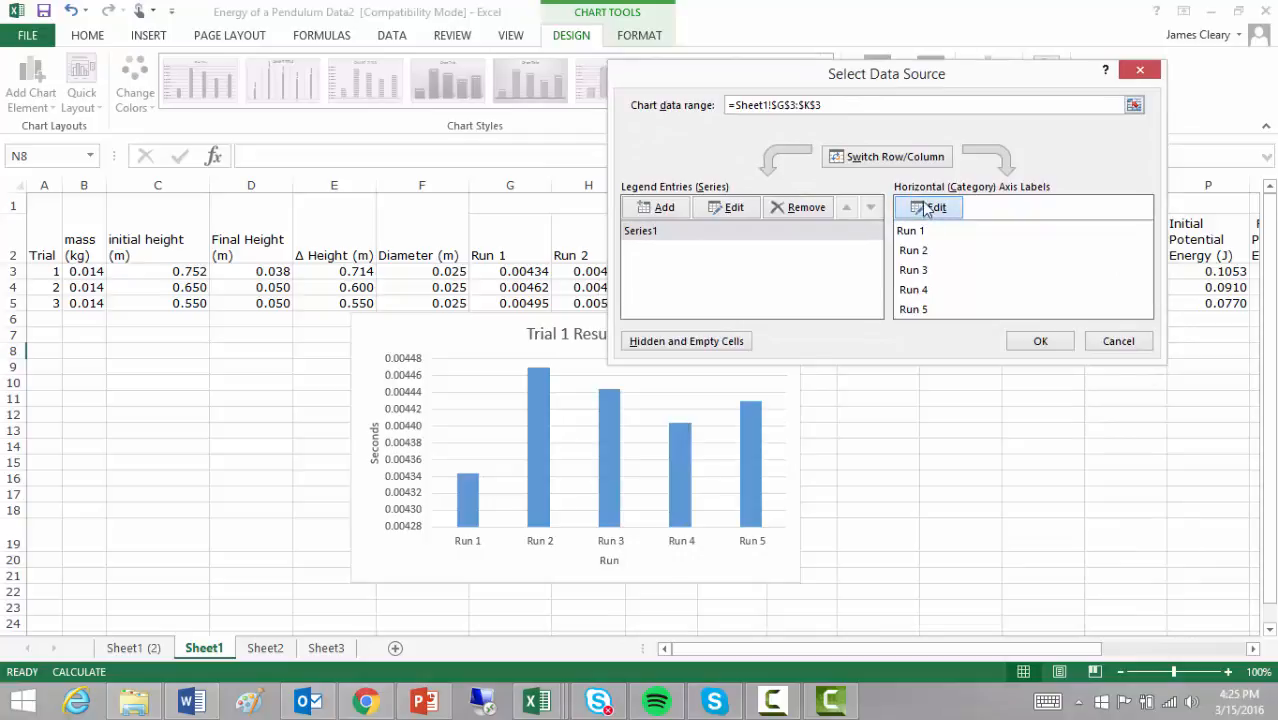
{"action": "left_click", "coordinate": [927, 207]}
{"action": "key", "text": "BackSpace"}
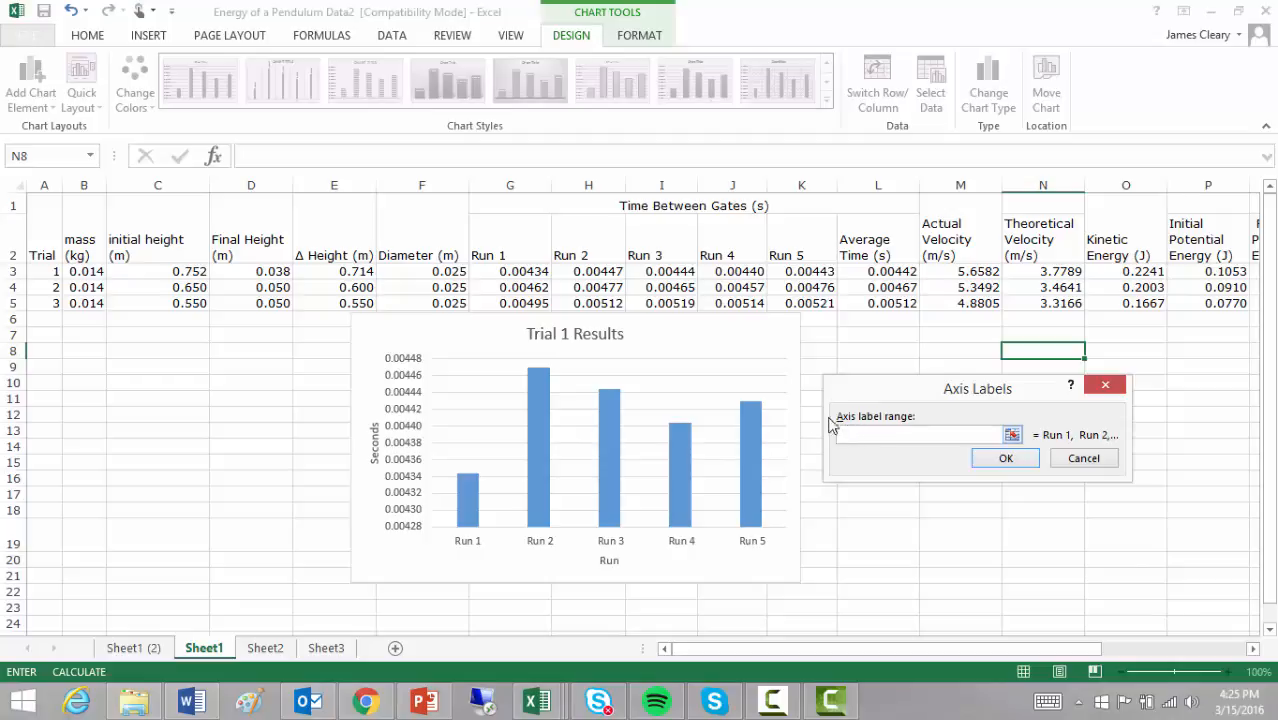
{"action": "left_click_drag", "start_coordinate": [497, 257], "coordinate": [779, 260]}
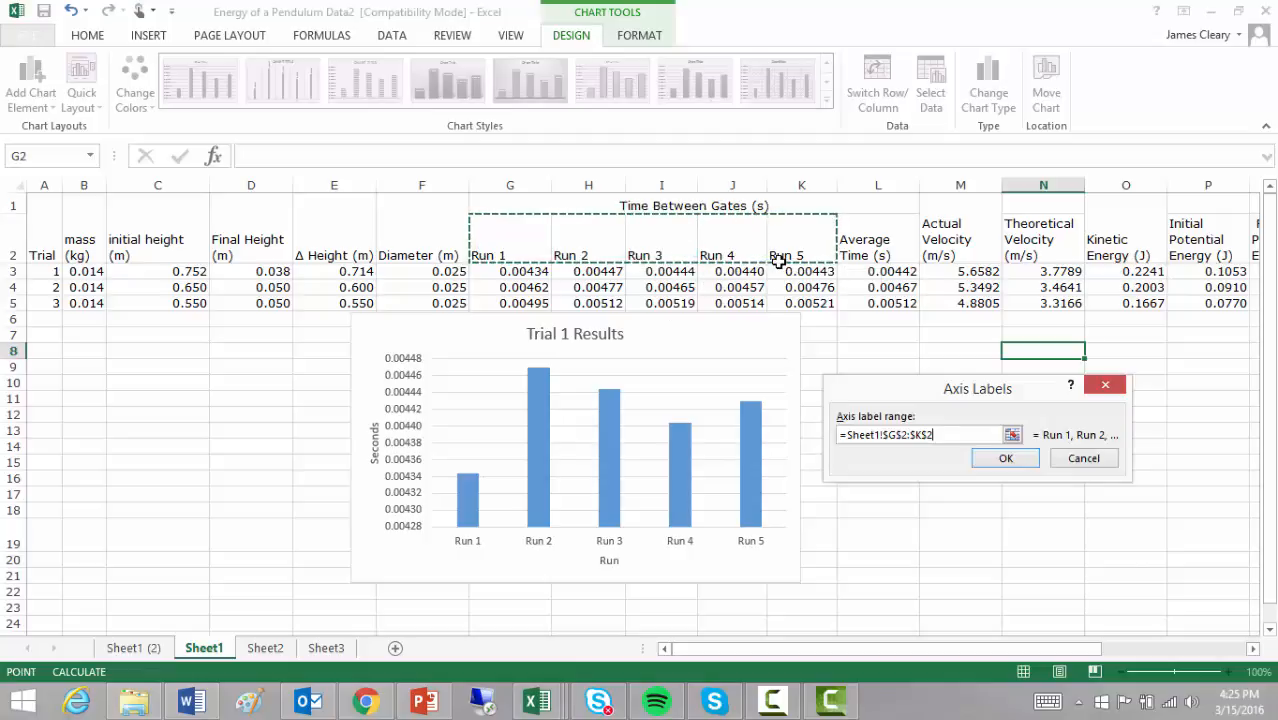
{"action": "left_click", "coordinate": [1010, 459]}
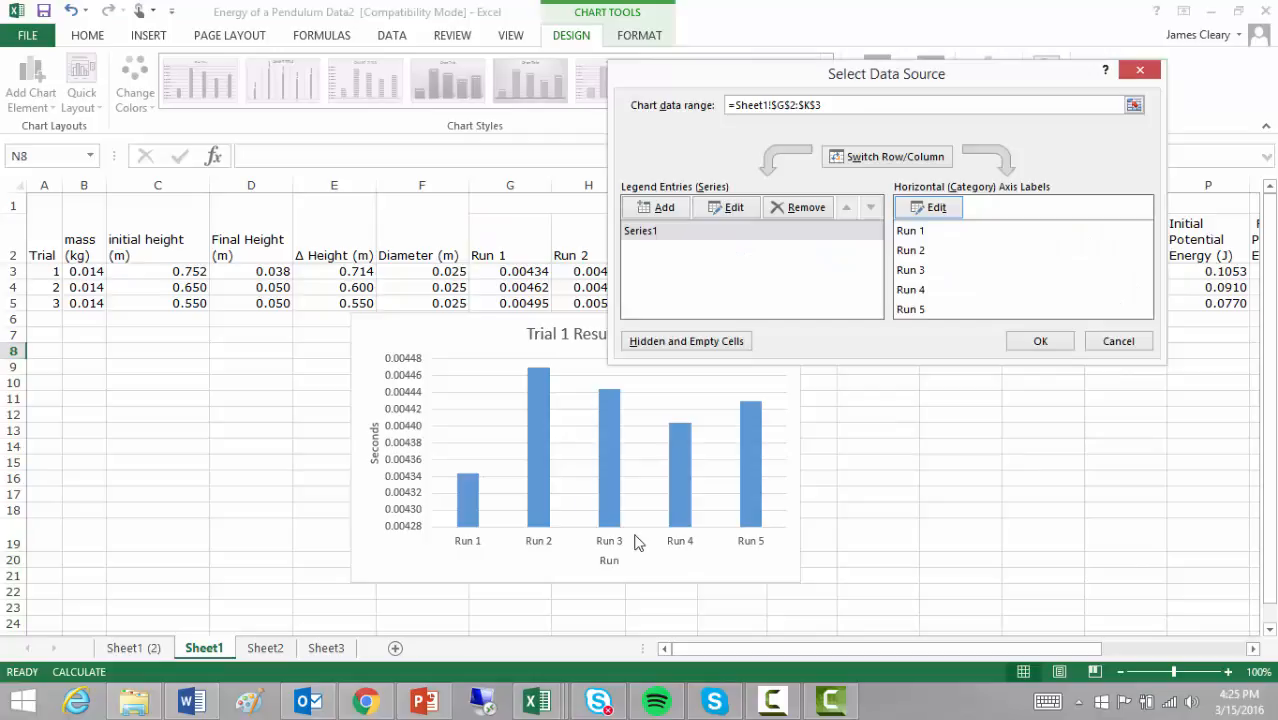
{"action": "left_click", "coordinate": [1036, 342]}
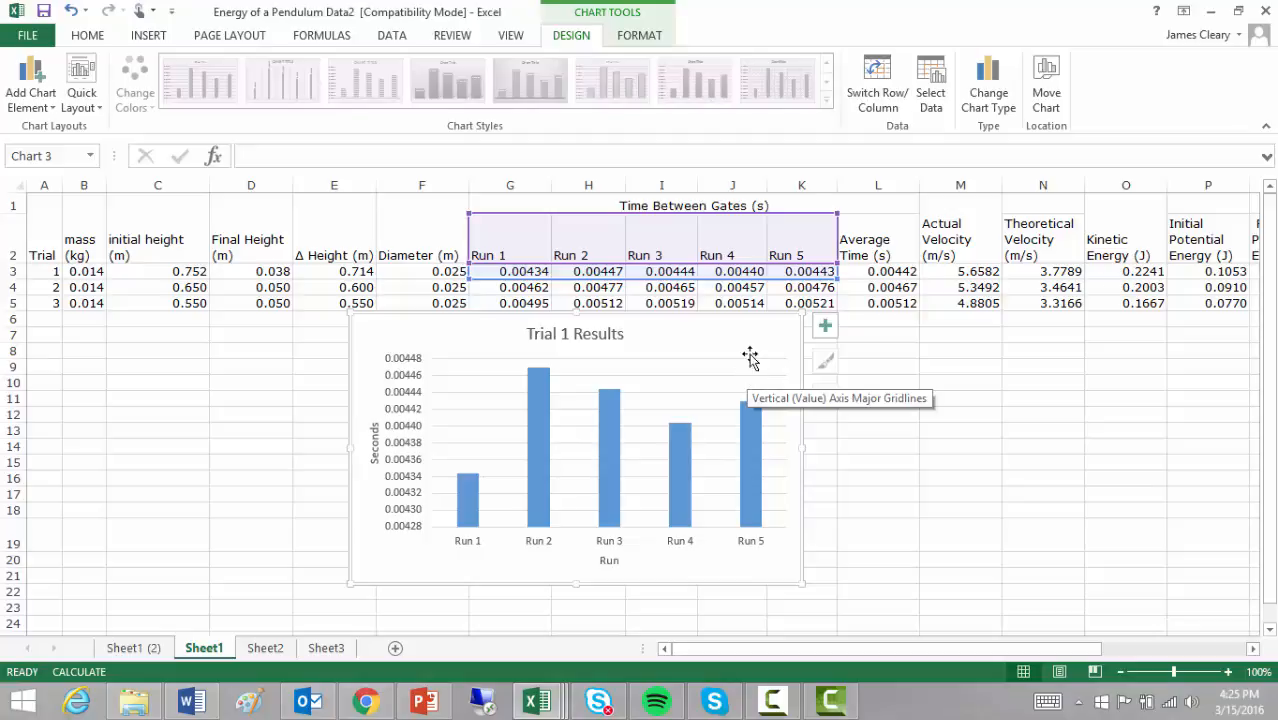
Step: Add a second data series to the chart named "Trial 2" with values from Sheet1 cells G4:K4
{"action": "left_click", "coordinate": [933, 95]}
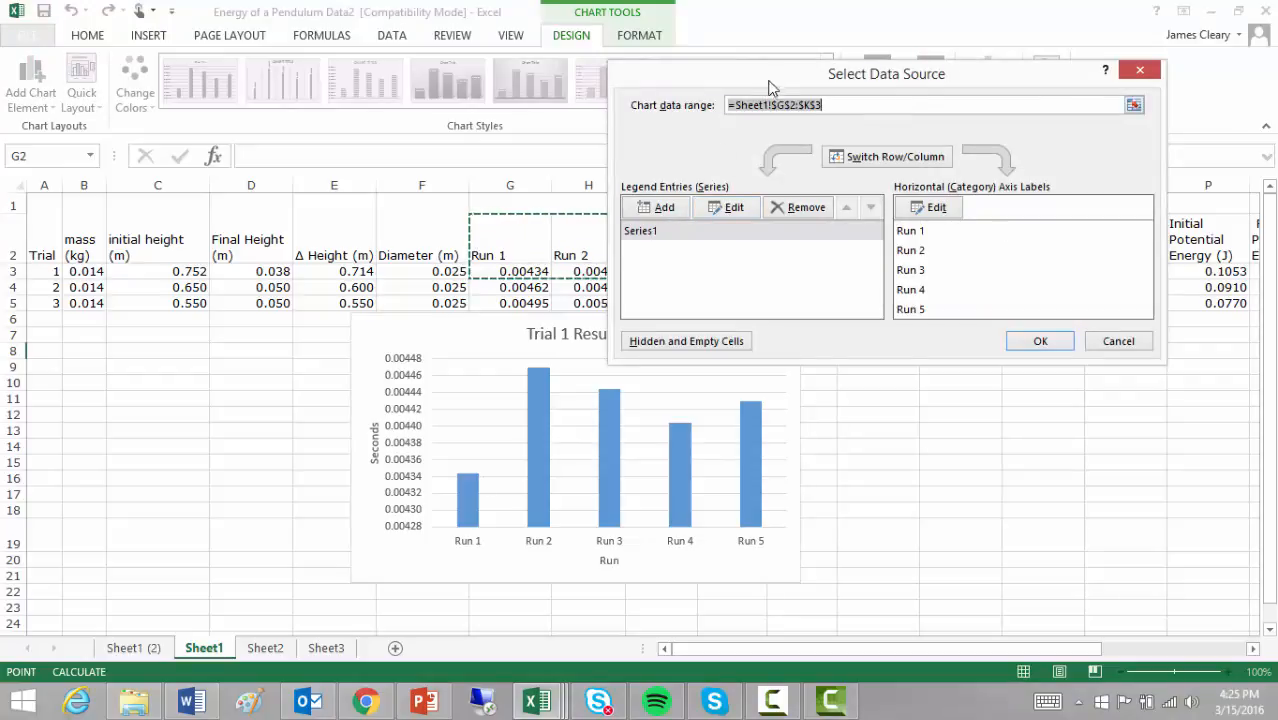
{"action": "left_click_drag", "start_coordinate": [772, 80], "coordinate": [618, 357]}
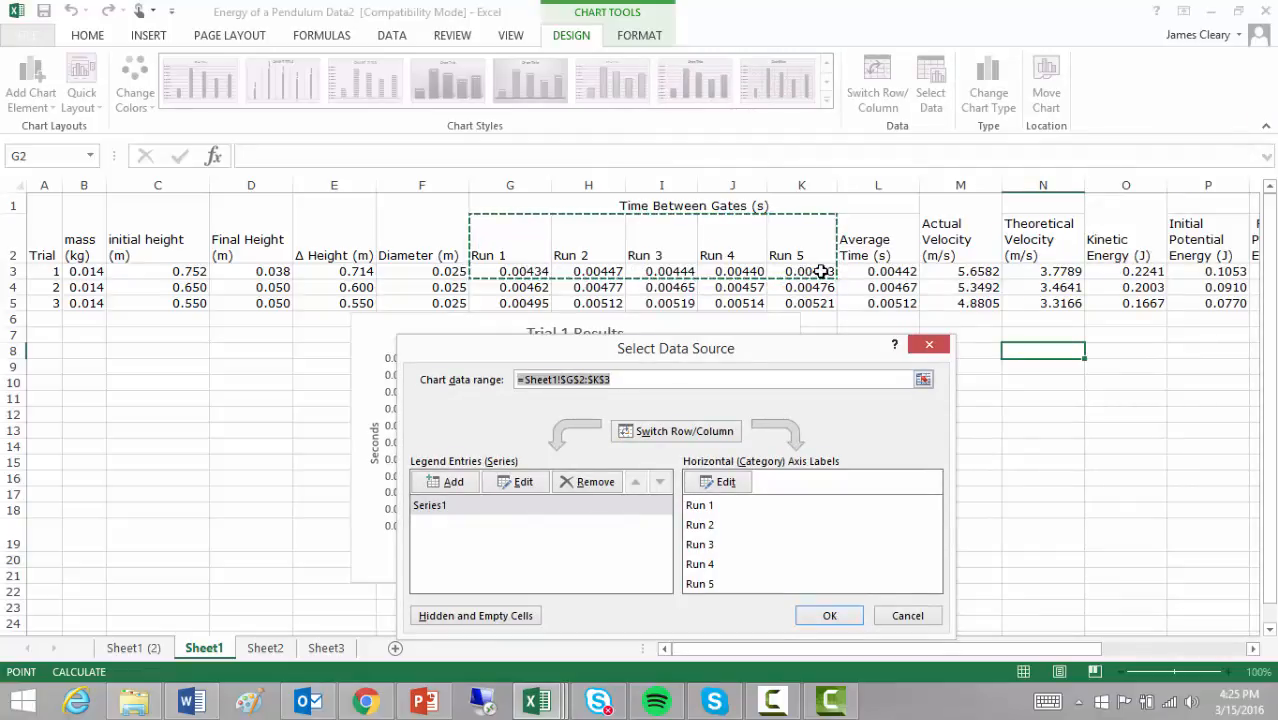
{"action": "left_click_drag", "start_coordinate": [737, 352], "coordinate": [907, 144]}
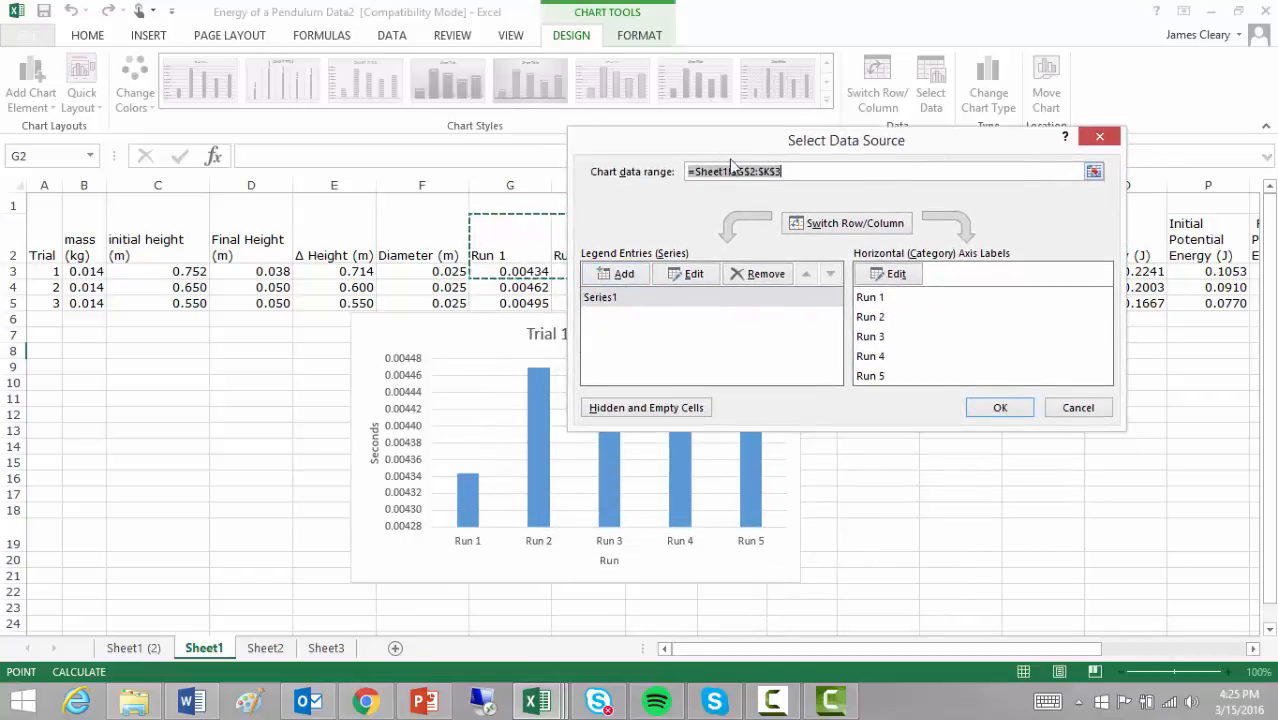
{"action": "left_click_drag", "start_coordinate": [828, 144], "coordinate": [1110, 349]}
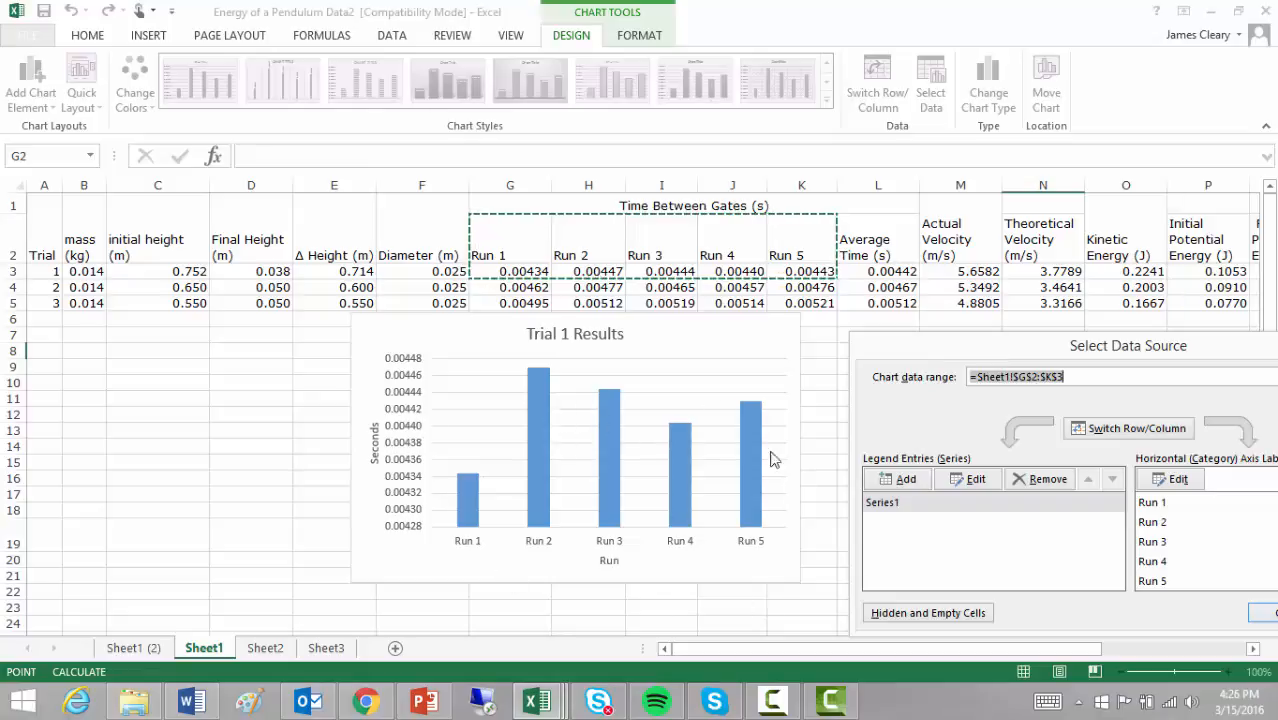
{"action": "left_click_drag", "start_coordinate": [995, 358], "coordinate": [686, 128]}
{"action": "left_click", "coordinate": [597, 250]}
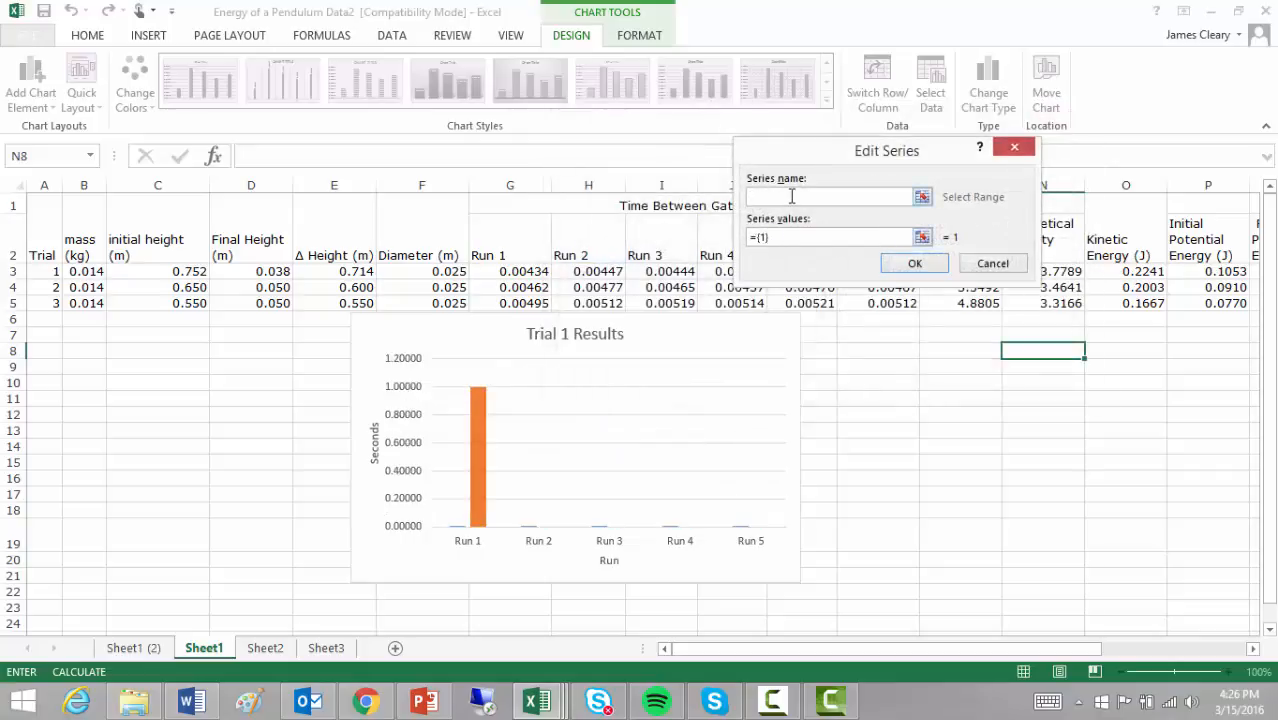
{"action": "type", "text": "Trial 2"}
{"action": "left_click_drag", "start_coordinate": [784, 243], "coordinate": [744, 243]}
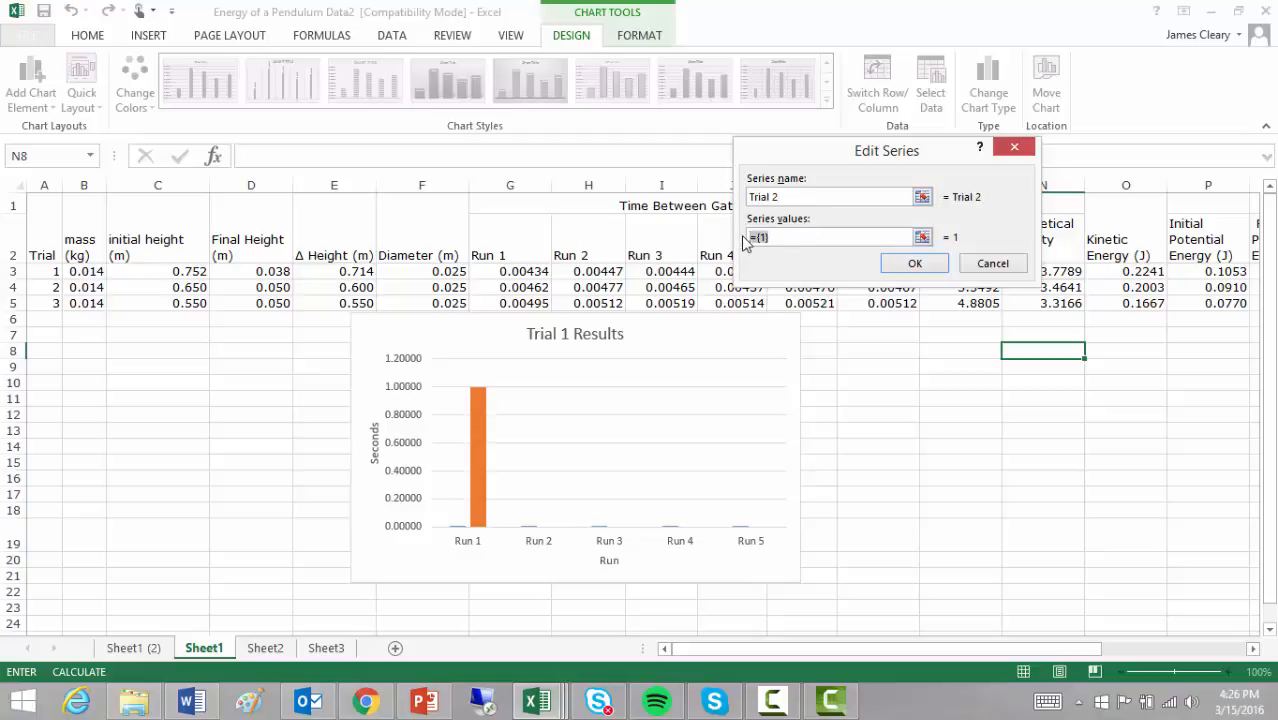
{"action": "key", "text": "BackSpace"}
{"action": "left_click", "coordinate": [522, 287]}
{"action": "left_click_drag", "start_coordinate": [522, 287], "coordinate": [795, 288]}
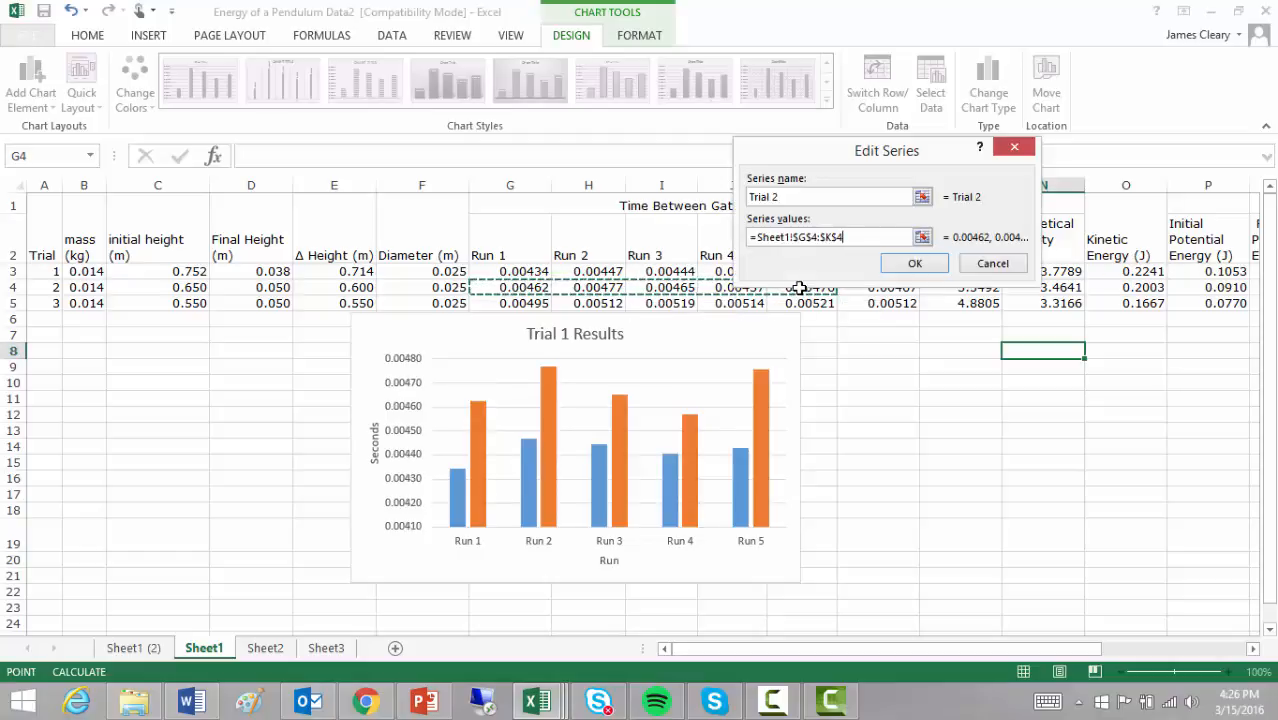
{"action": "left_click", "coordinate": [907, 264]}
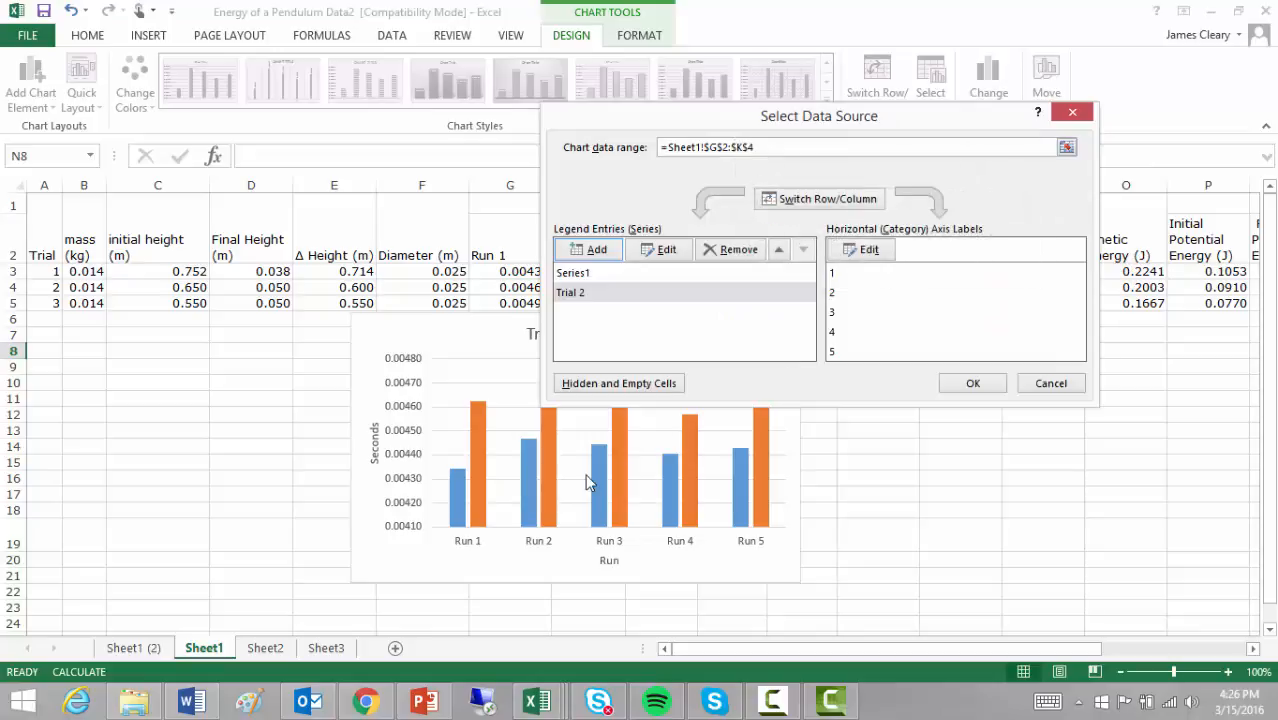
Step: Name the chart's first data series "Trial 1"
{"action": "left_click", "coordinate": [597, 273]}
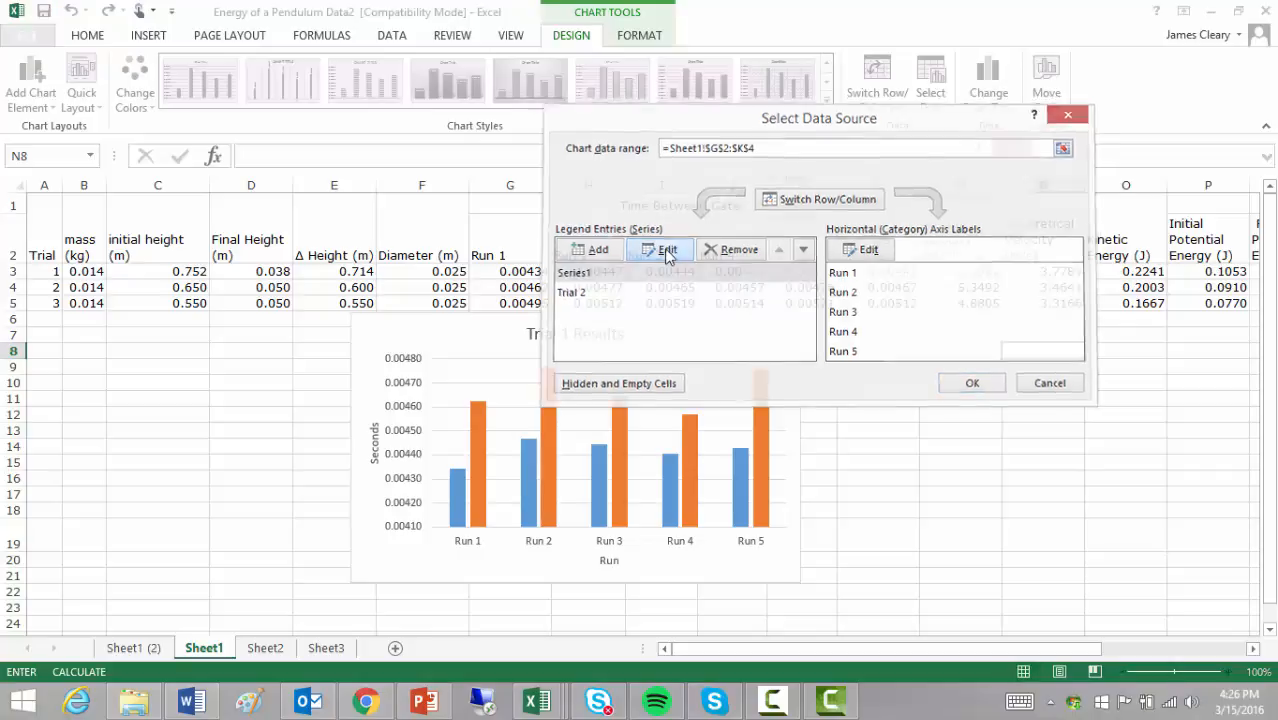
{"action": "left_click", "coordinate": [664, 249]}
{"action": "type", "text": "Trial 1"}
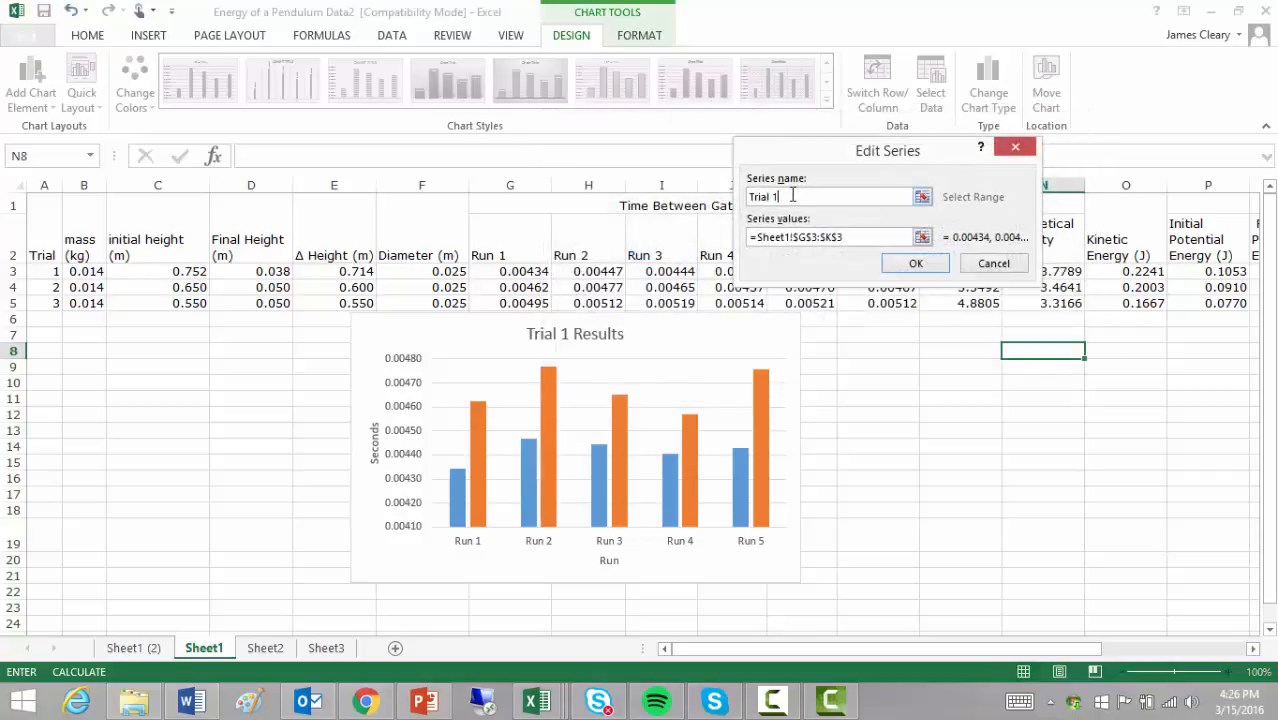
{"action": "left_click", "coordinate": [912, 263]}
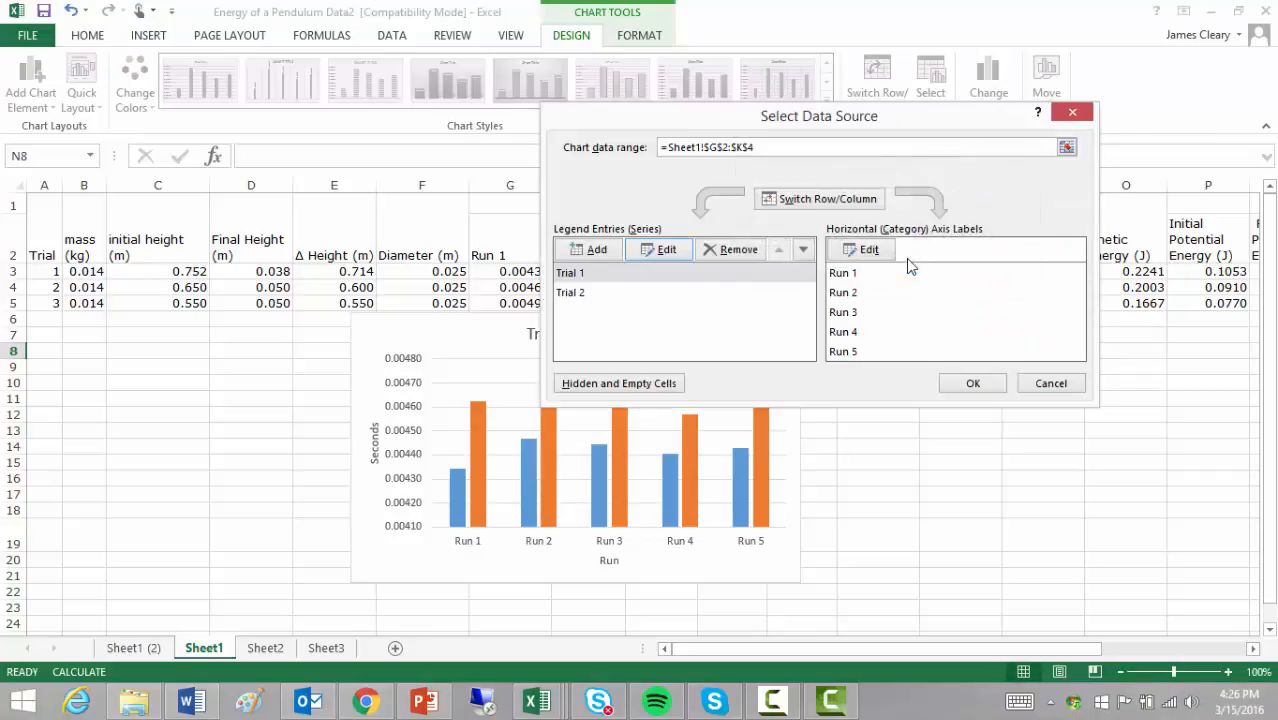
Step: Add a third data series named "Trial 3" with values from cells G5:K5 and apply the data source changes
{"action": "left_click", "coordinate": [598, 252]}
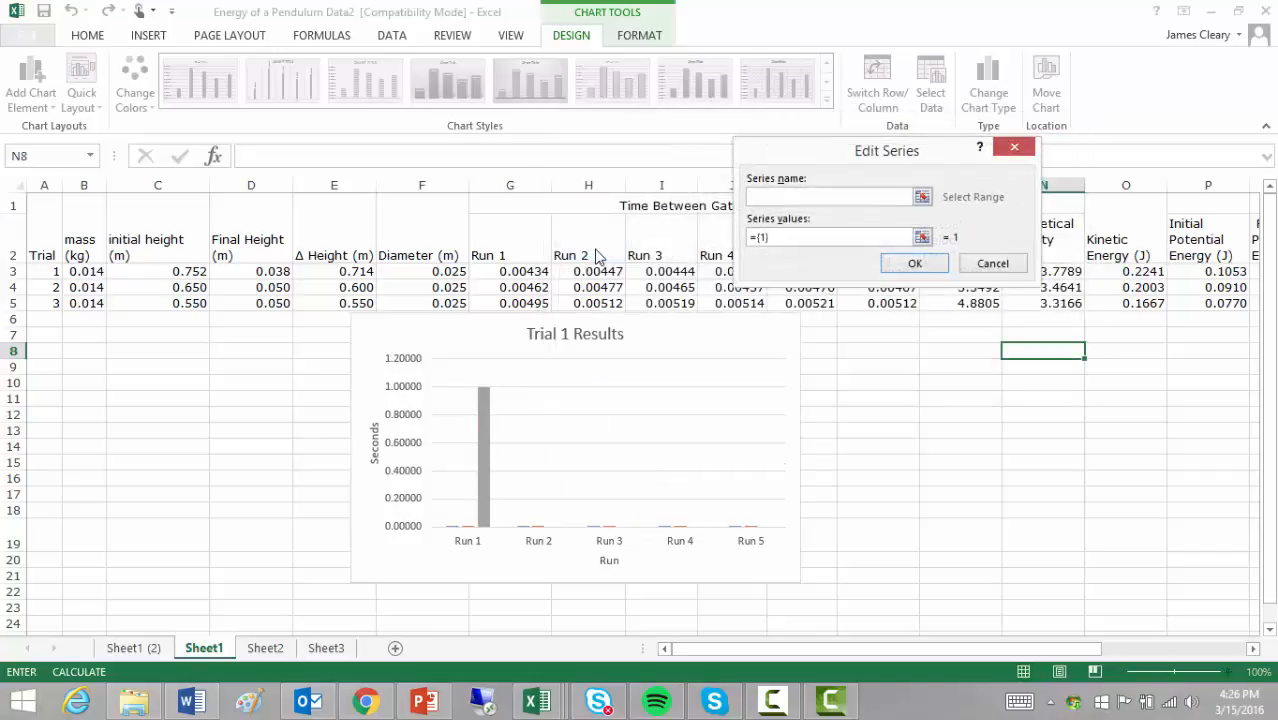
{"action": "type", "text": "Trial 3"}
{"action": "left_click_drag", "start_coordinate": [796, 238], "coordinate": [722, 240]}
{"action": "key", "text": "BackSpace"}
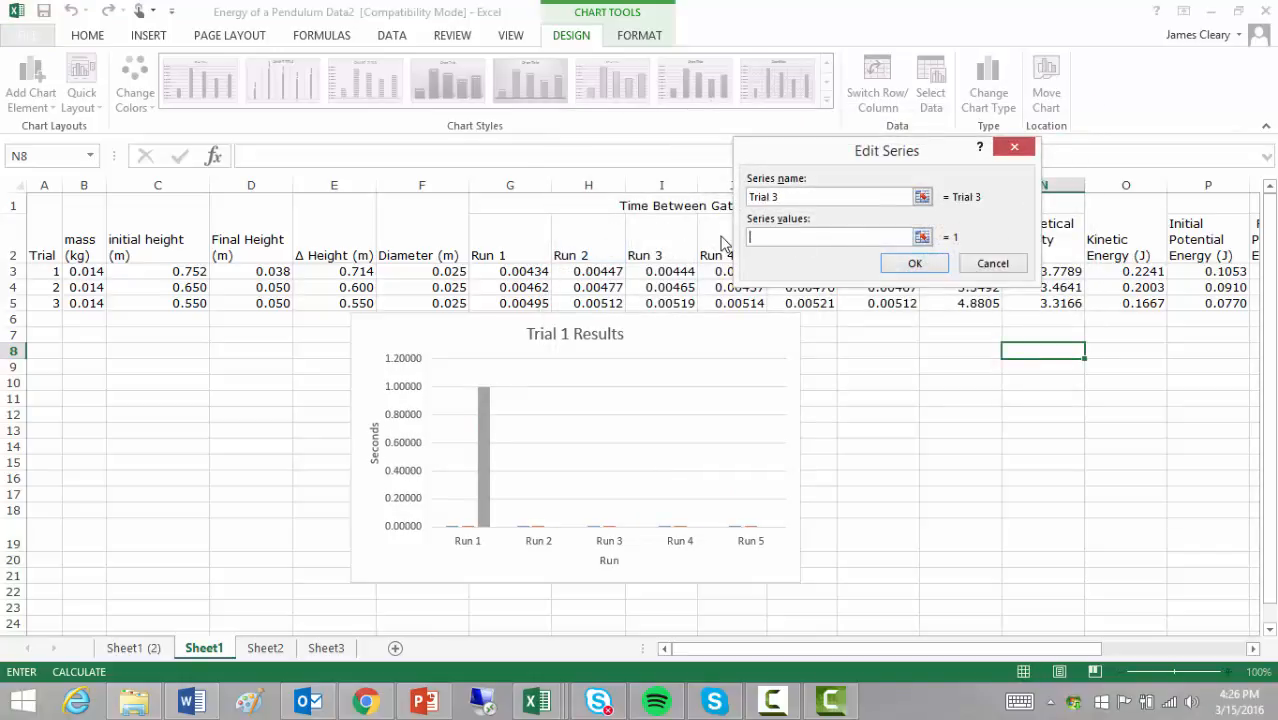
{"action": "left_click_drag", "start_coordinate": [506, 303], "coordinate": [790, 303]}
{"action": "left_click", "coordinate": [905, 267]}
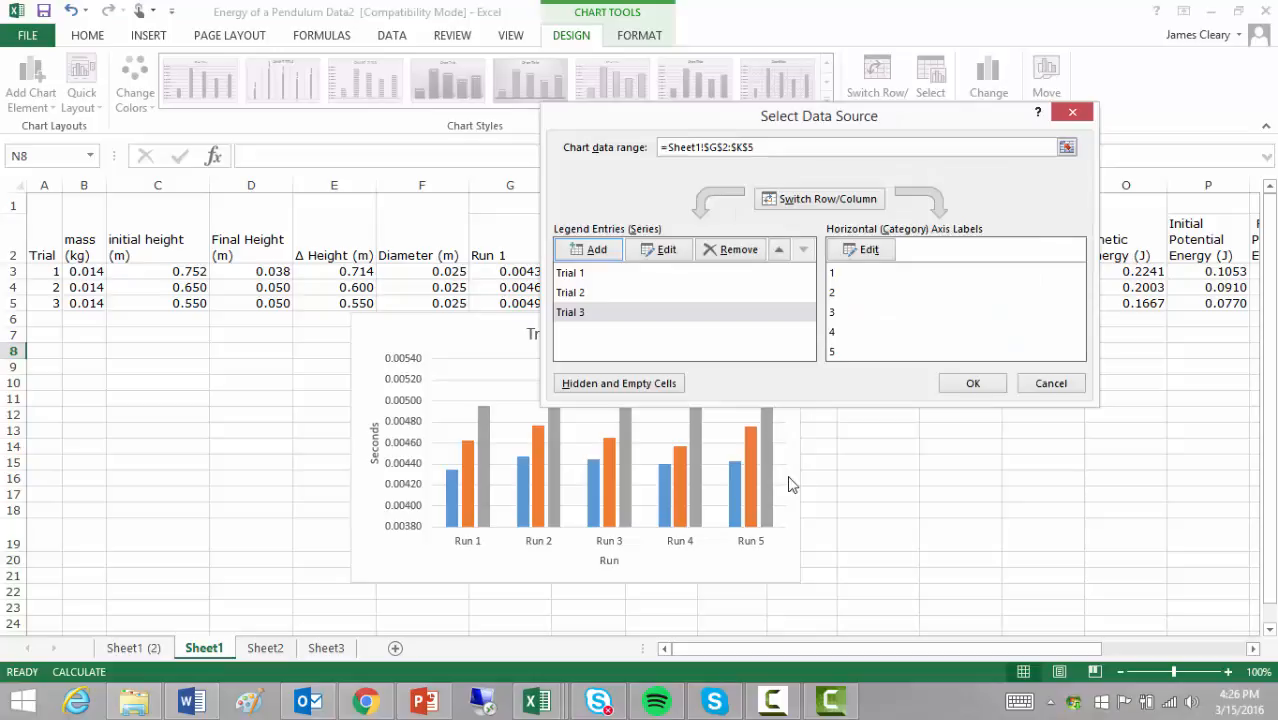
{"action": "left_click", "coordinate": [973, 383]}
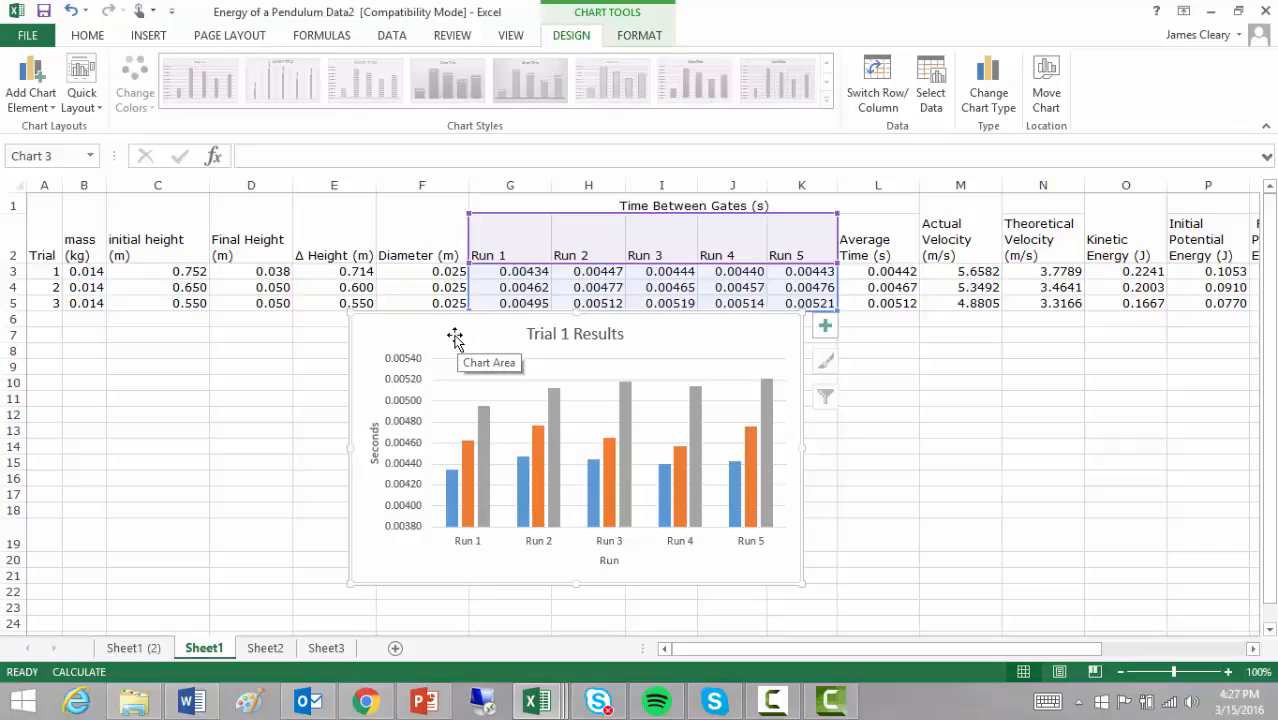
Step: Move the chart up and left to start at column C, and enlarge it in both directions to about column L and row 23
{"action": "left_click_drag", "start_coordinate": [455, 340], "coordinate": [208, 247]}
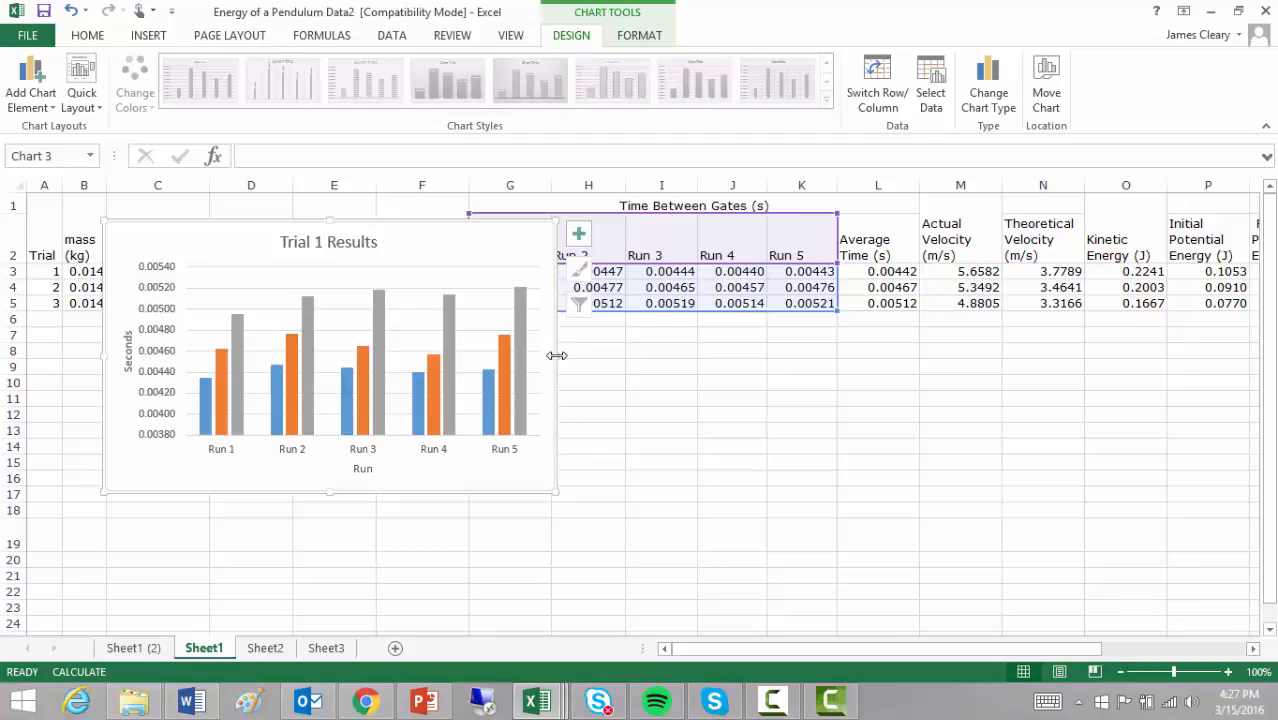
{"action": "left_click_drag", "start_coordinate": [557, 355], "coordinate": [1147, 333]}
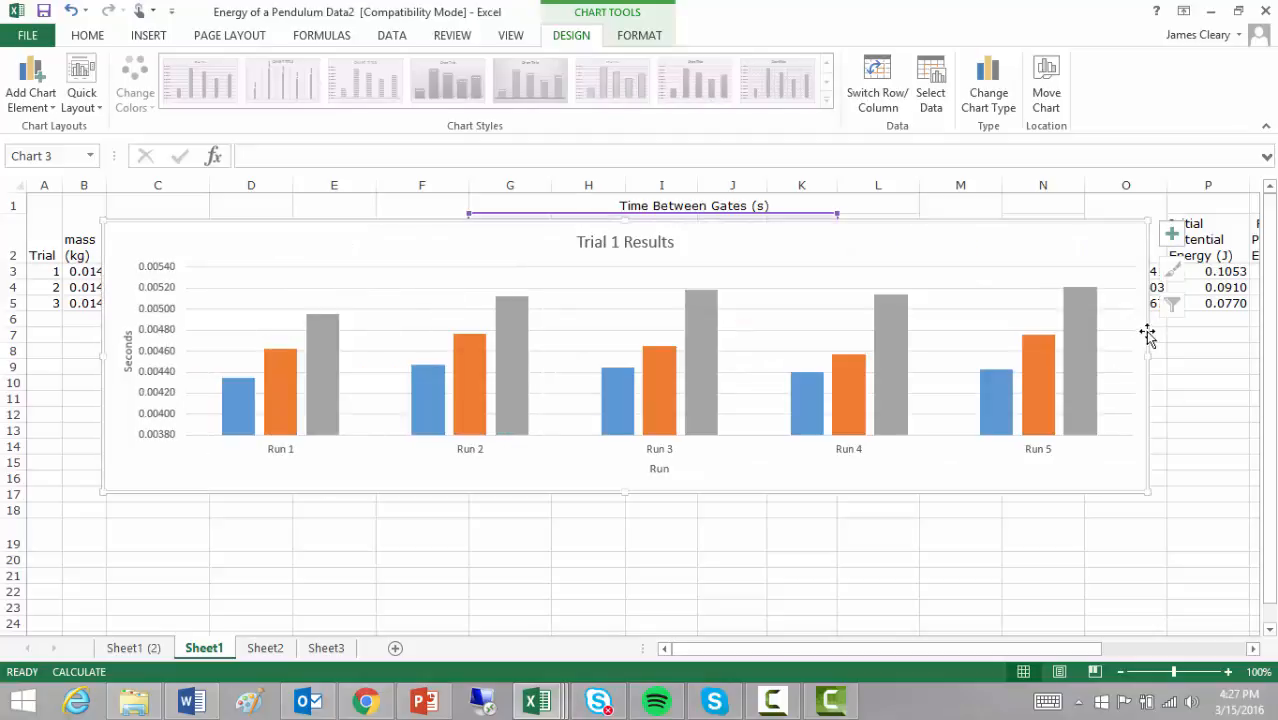
{"action": "key", "text": "ctrl+z"}
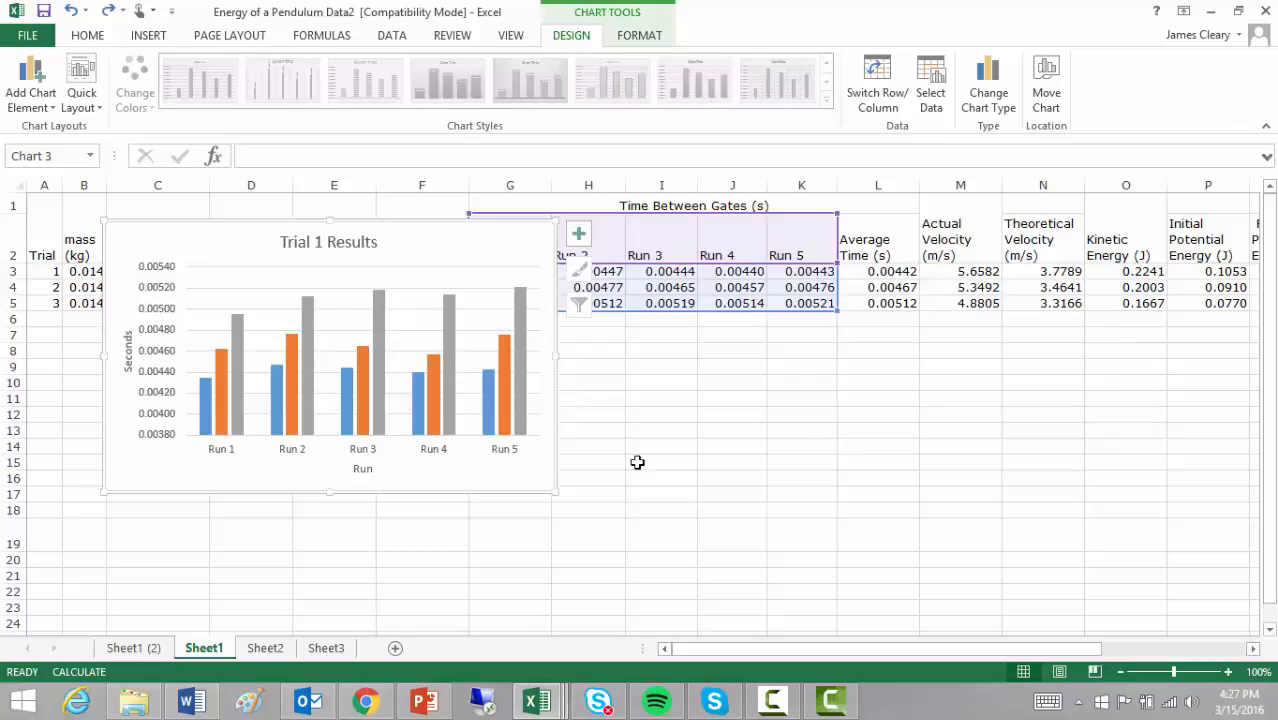
{"action": "left_click_drag", "start_coordinate": [557, 493], "coordinate": [857, 612]}
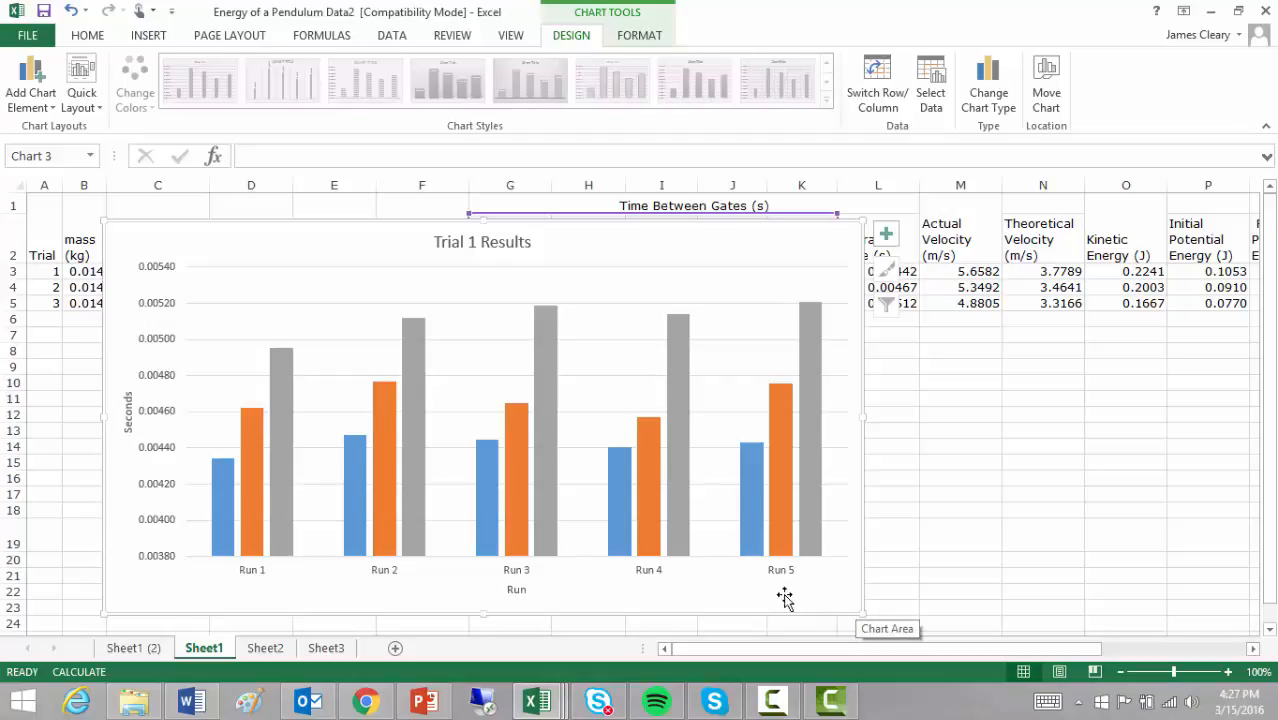
Step: Add data labels at the outside end of all the chart's columns
{"action": "mouse_move", "coordinate": [622, 530]}
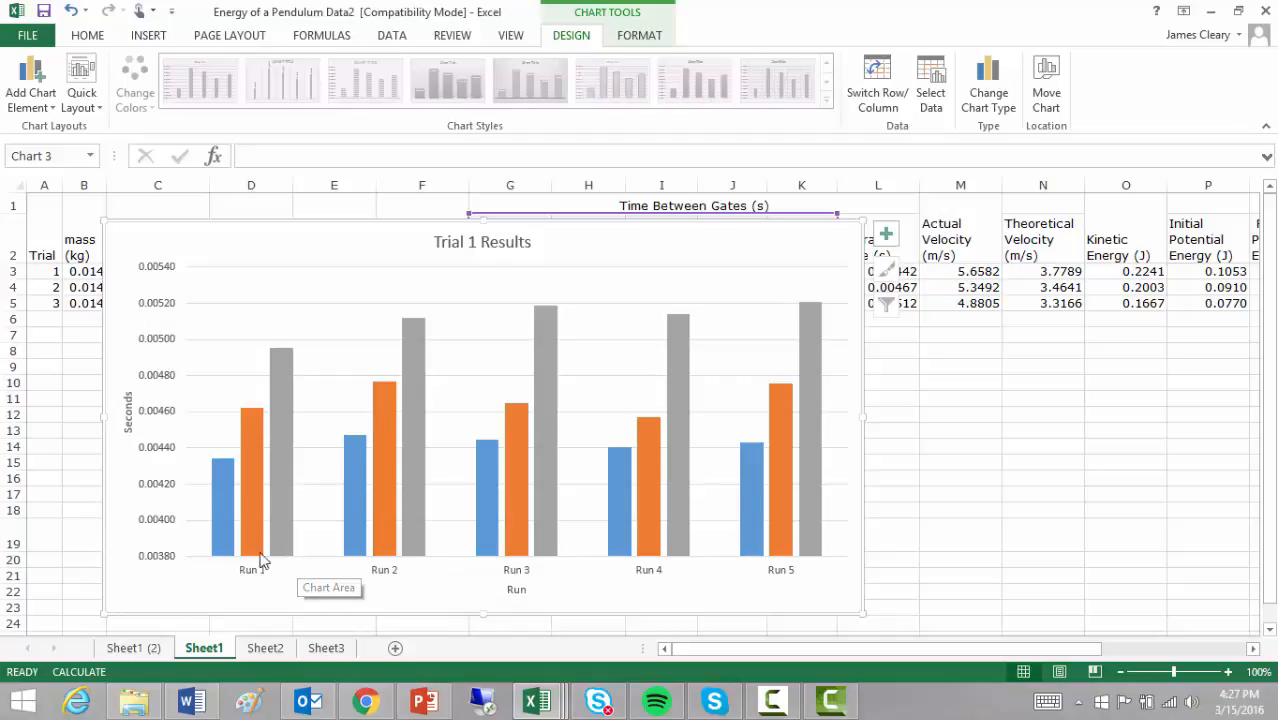
{"action": "mouse_move", "coordinate": [222, 467]}
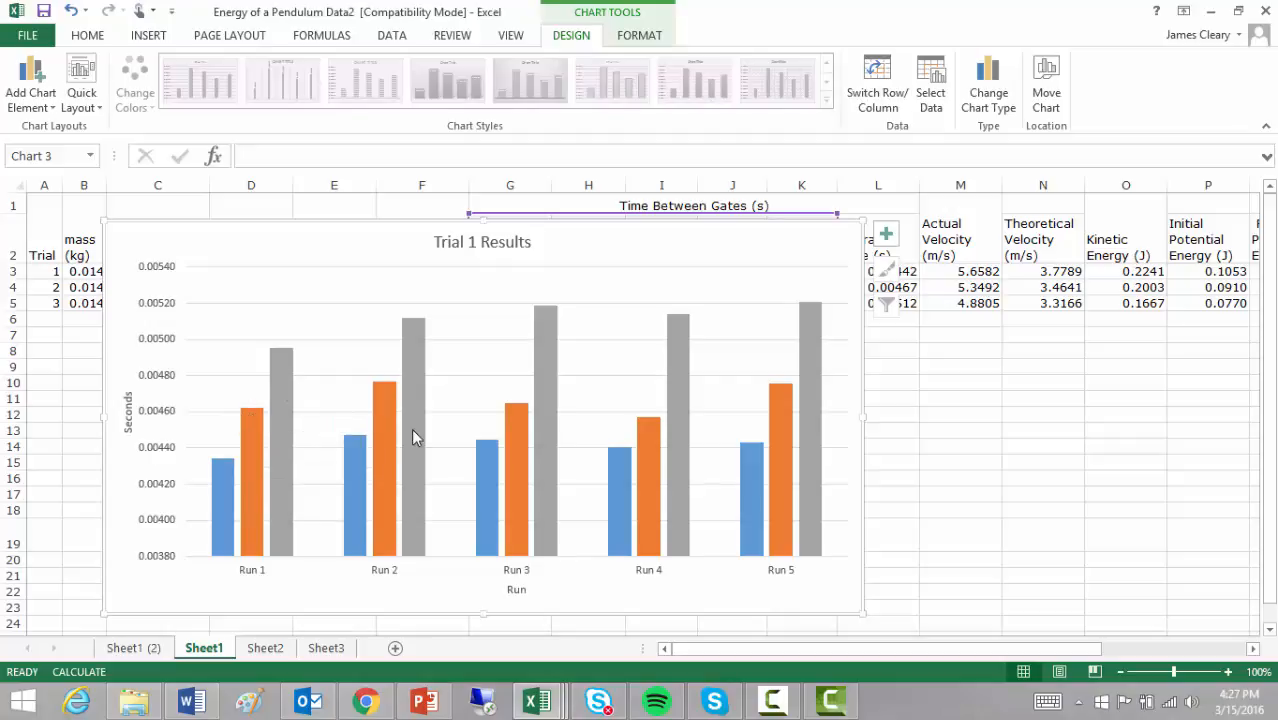
{"action": "mouse_move", "coordinate": [412, 430]}
{"action": "left_click", "coordinate": [40, 98]}
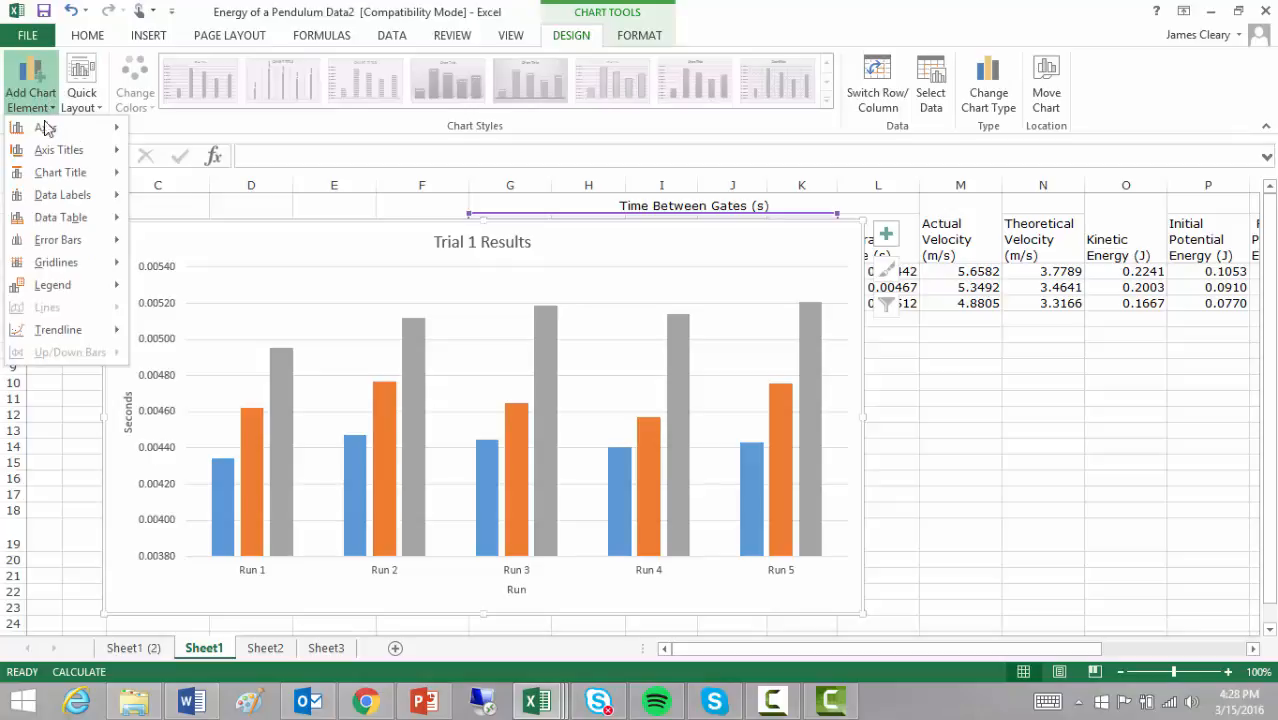
{"action": "mouse_move", "coordinate": [58, 200]}
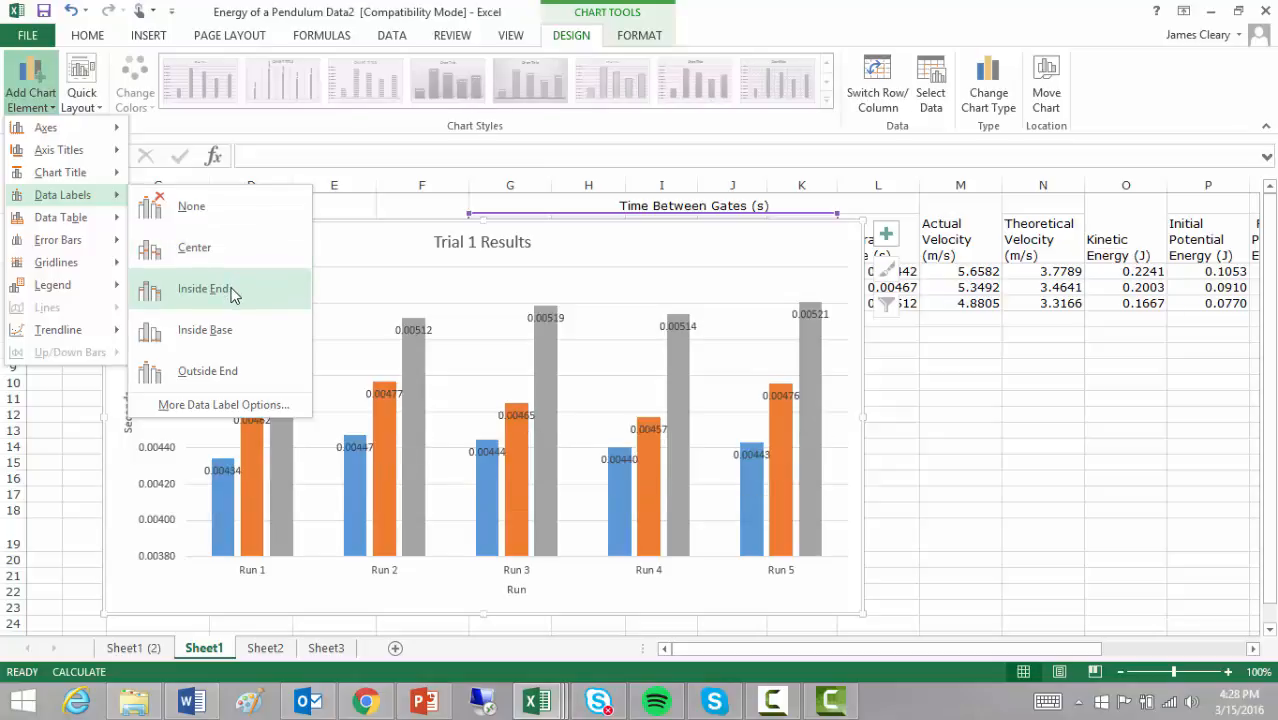
{"action": "left_click", "coordinate": [237, 370]}
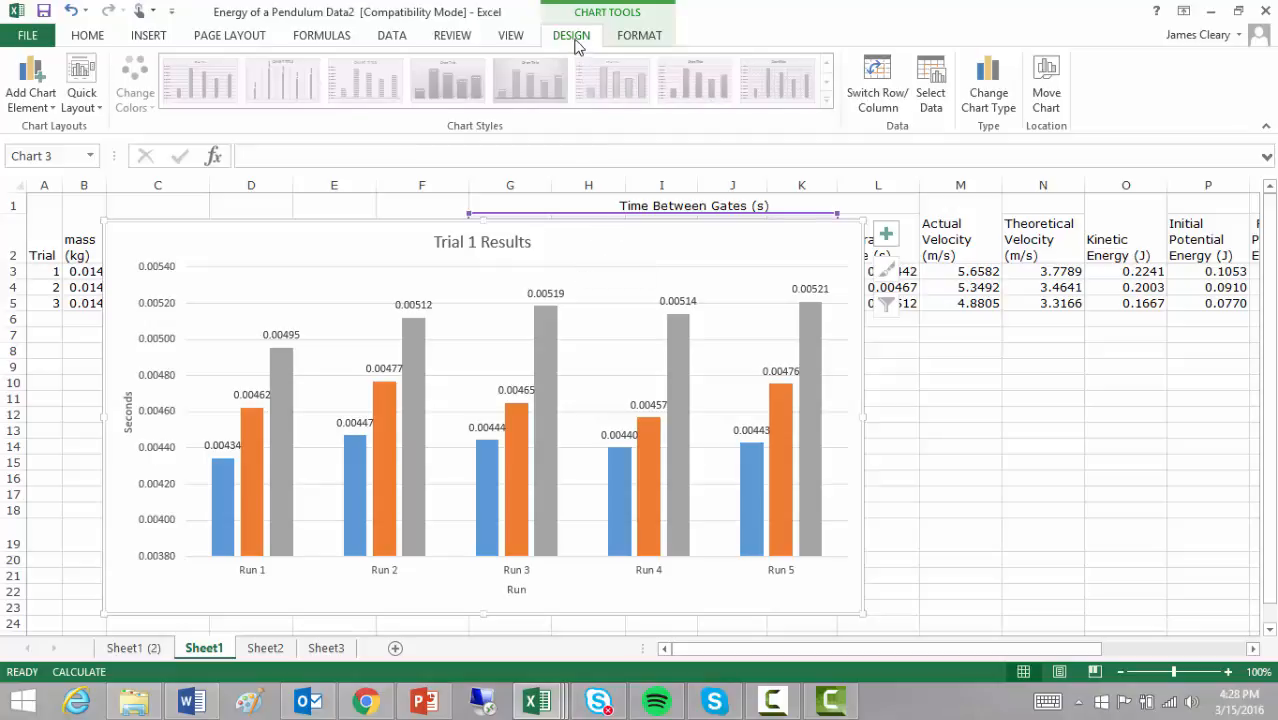
Step: Compare the line chart variants available for the chart, including Stacked Line, 100% Stacked Line and the versions with markers
{"action": "left_click", "coordinate": [1003, 95]}
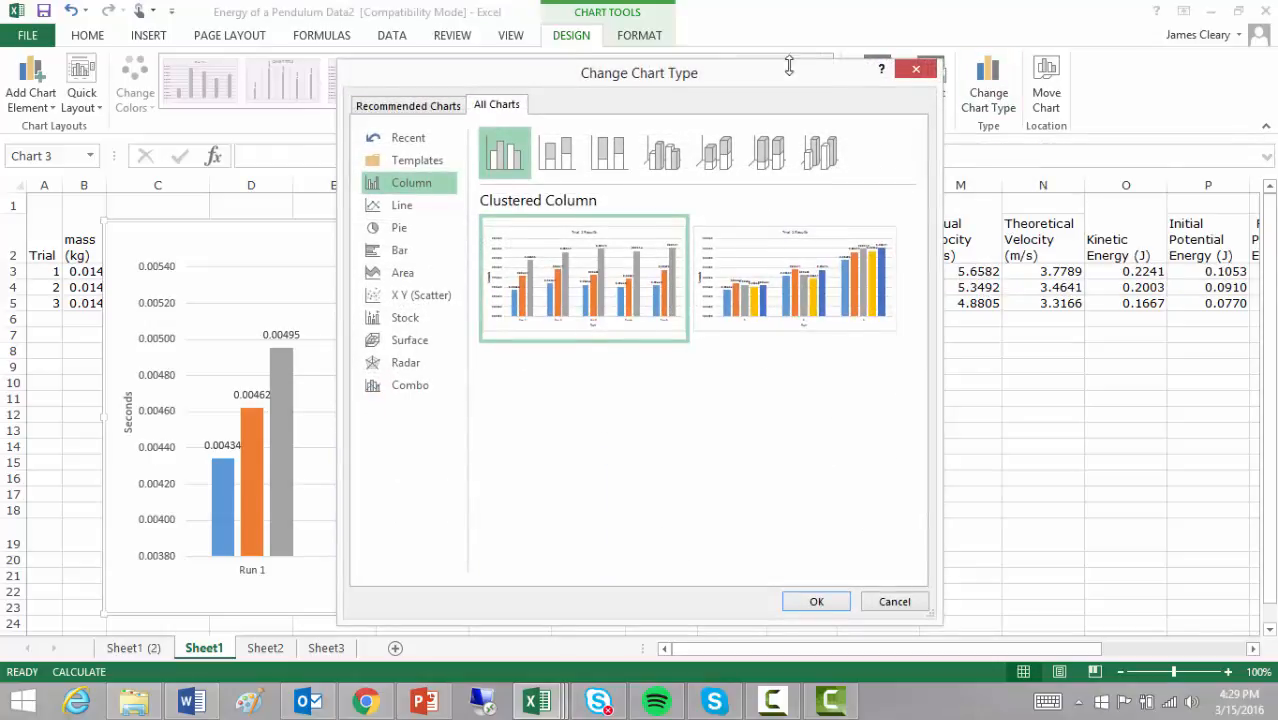
{"action": "left_click_drag", "start_coordinate": [785, 71], "coordinate": [1079, 51]}
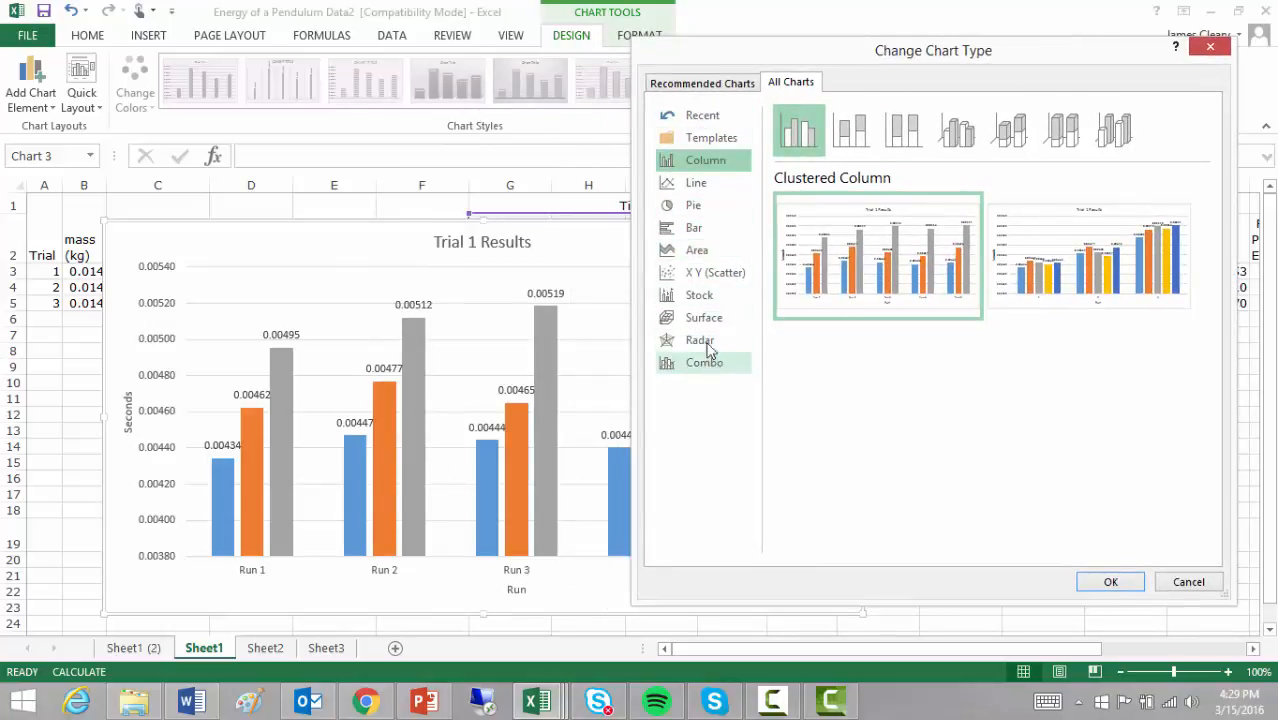
{"action": "left_click", "coordinate": [707, 192]}
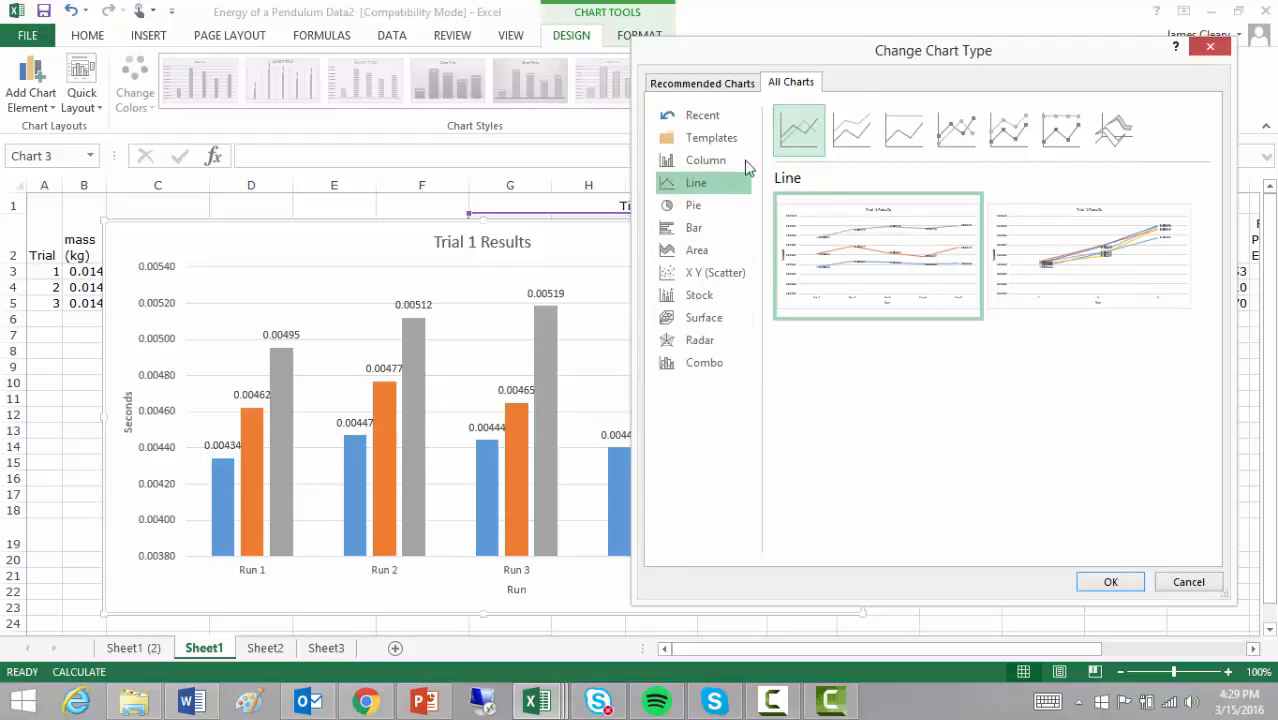
{"action": "left_click", "coordinate": [853, 132]}
{"action": "left_click", "coordinate": [906, 132]}
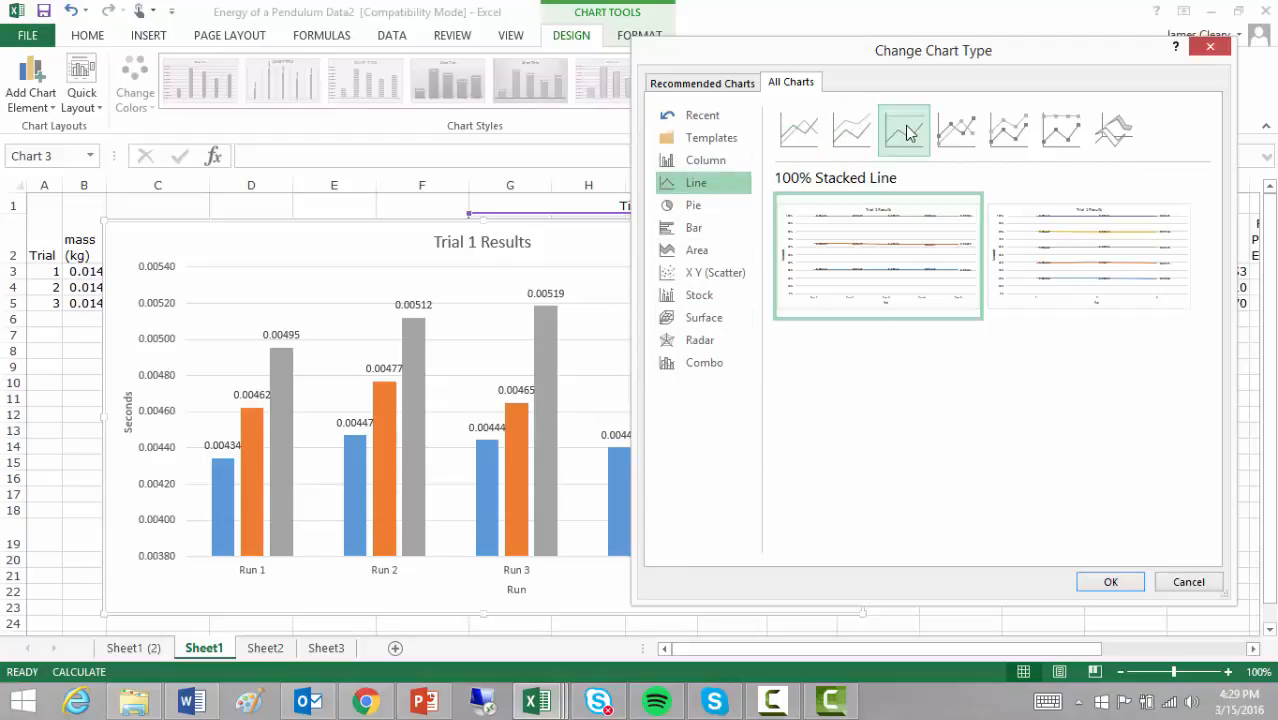
{"action": "left_click", "coordinate": [950, 134]}
{"action": "left_click", "coordinate": [1009, 133]}
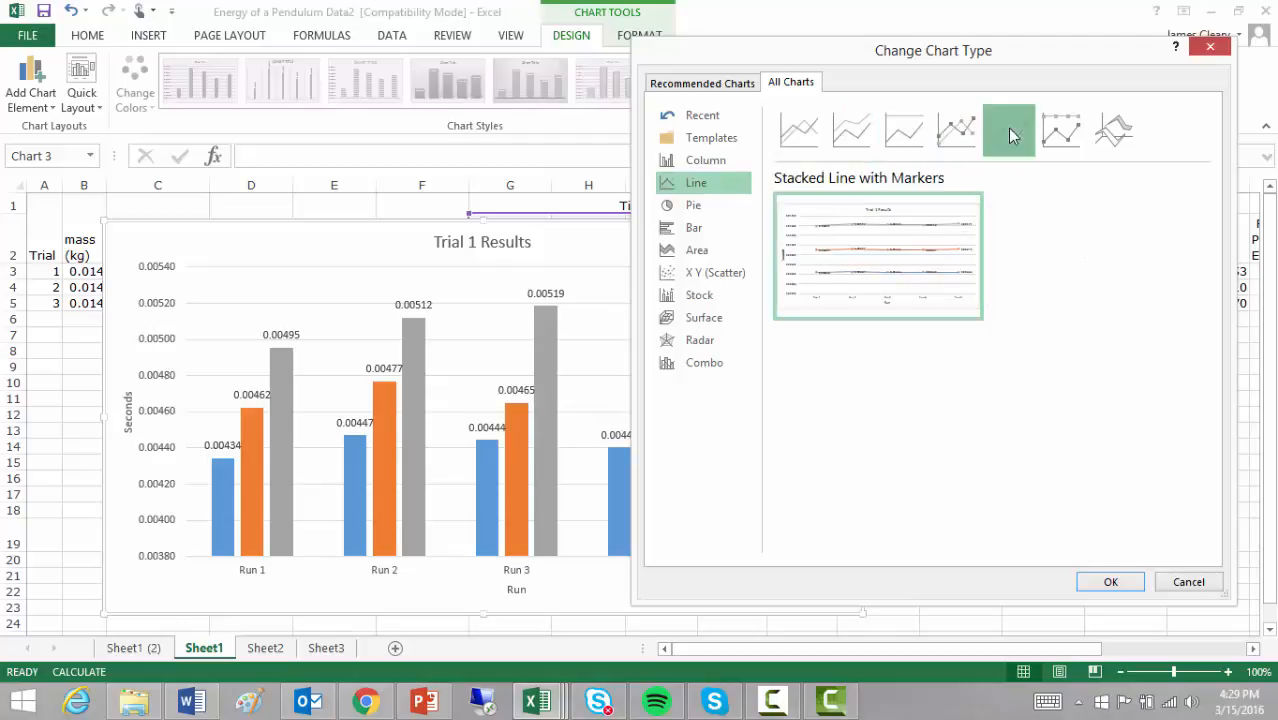
{"action": "left_click", "coordinate": [1050, 135]}
{"action": "left_click", "coordinate": [852, 132]}
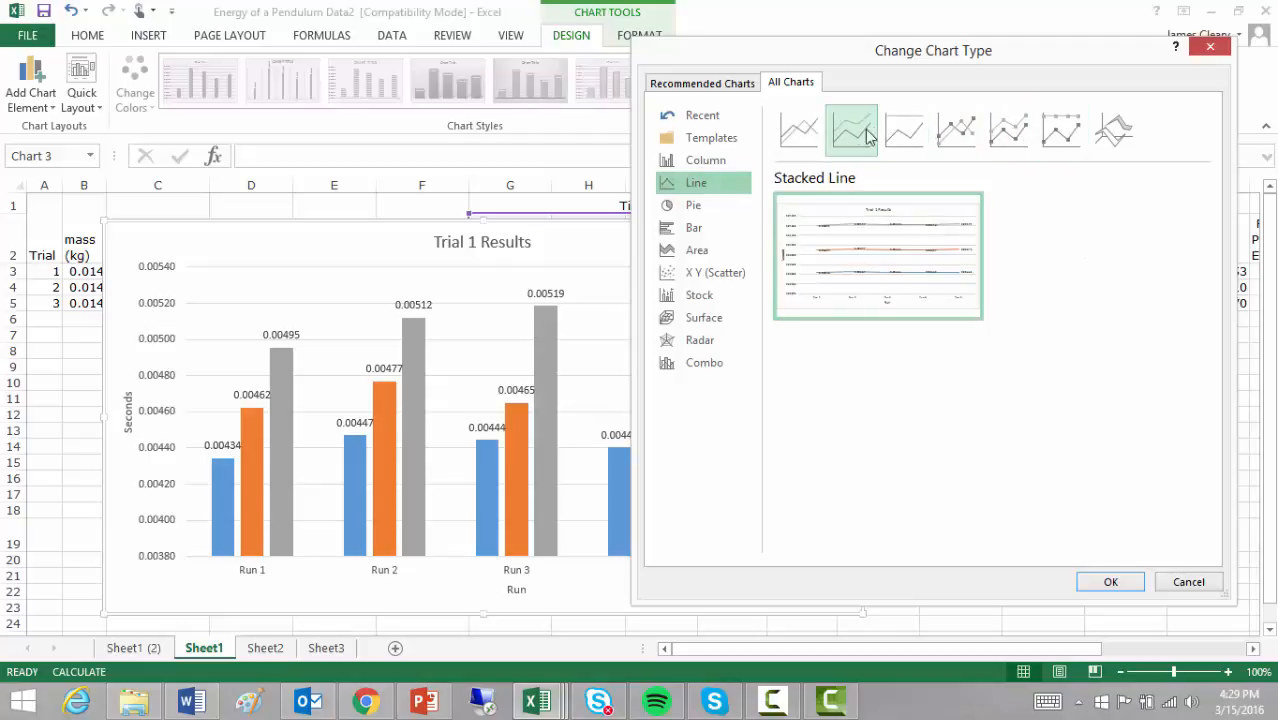
{"action": "left_click", "coordinate": [806, 132]}
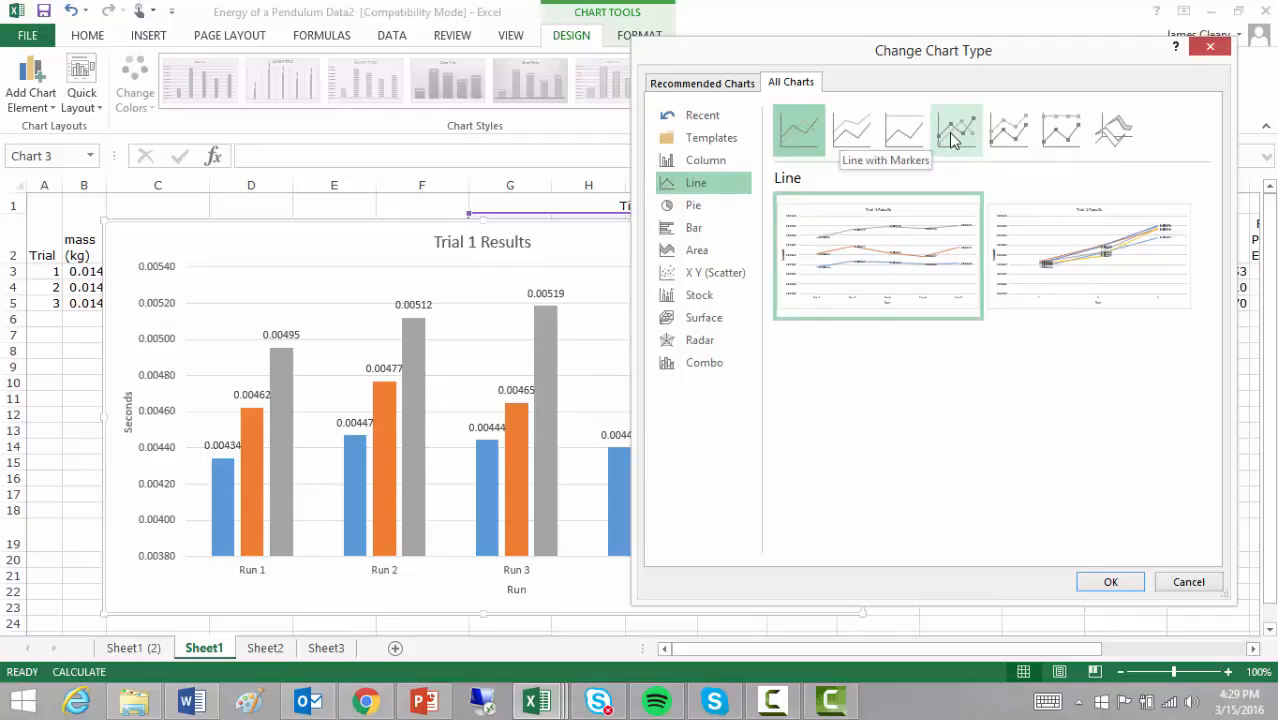
Step: Change the chart type to Line with Markers, keeping the three trials as separate series
{"action": "mouse_move", "coordinate": [930, 216]}
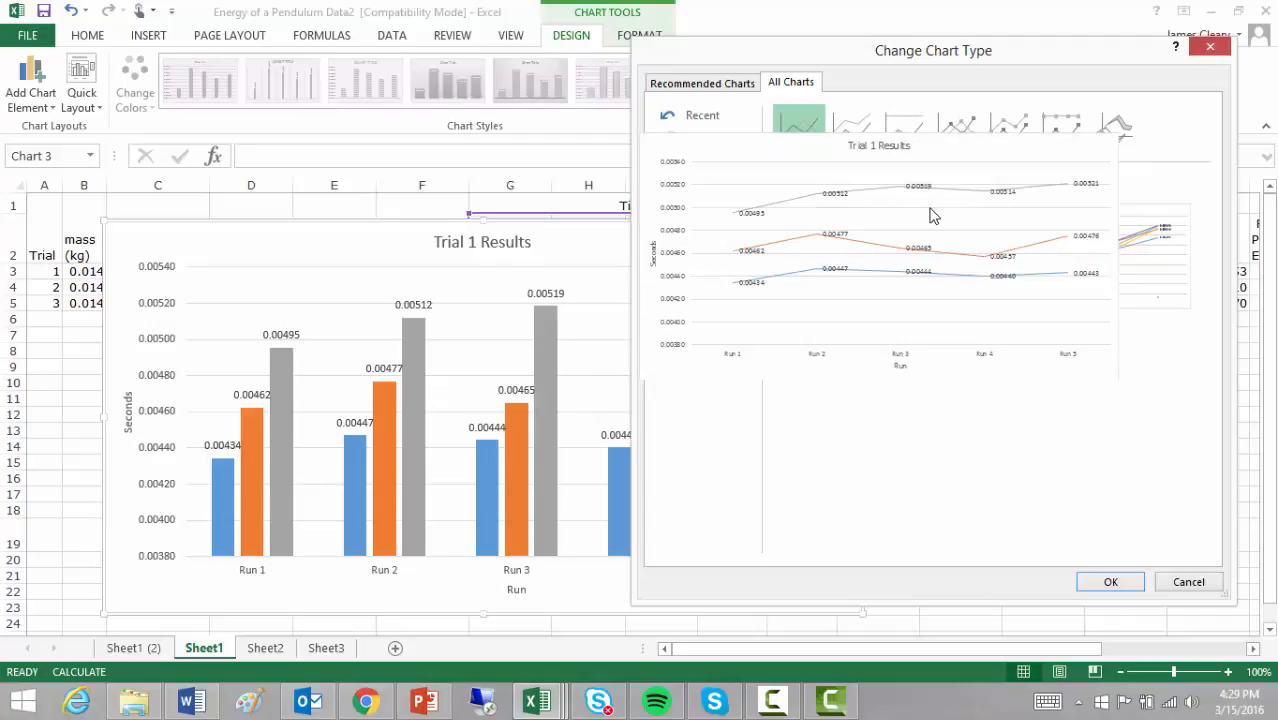
{"action": "left_click", "coordinate": [956, 127]}
{"action": "left_click", "coordinate": [1108, 581]}
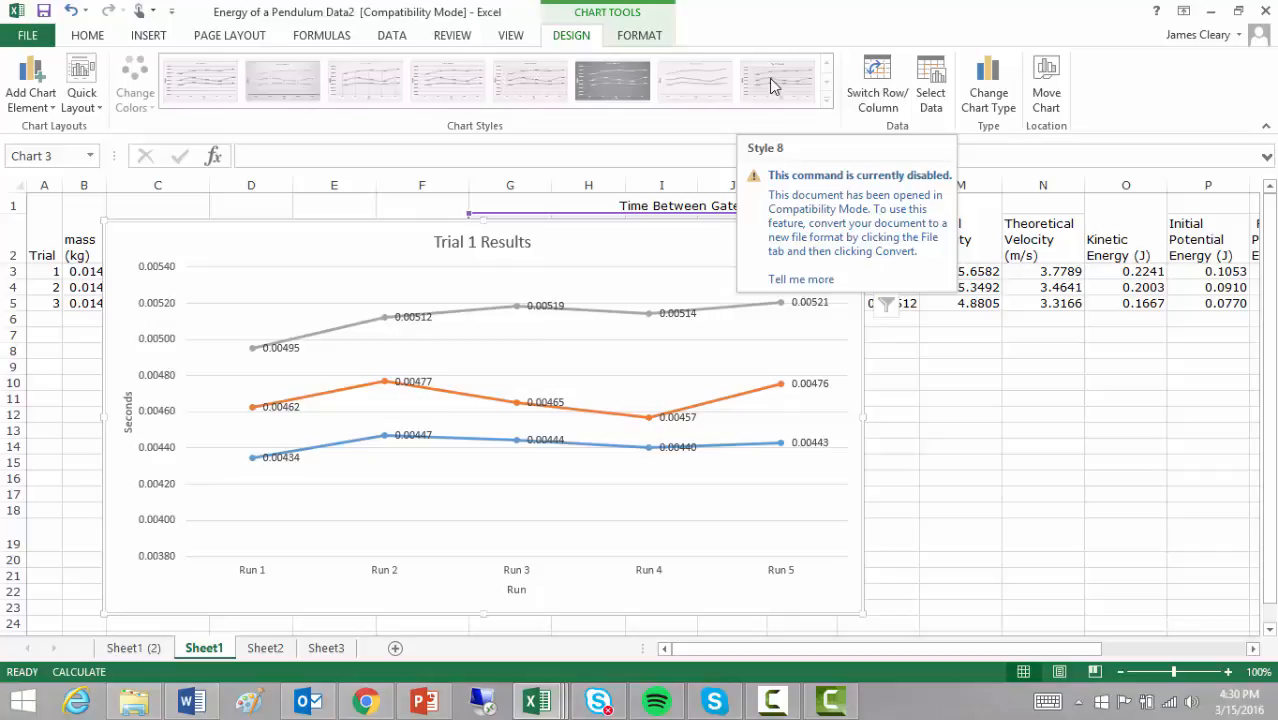
Step: Change the chart type to a plain X Y Scatter that plots each trial's times against the run number
{"action": "left_click", "coordinate": [993, 100]}
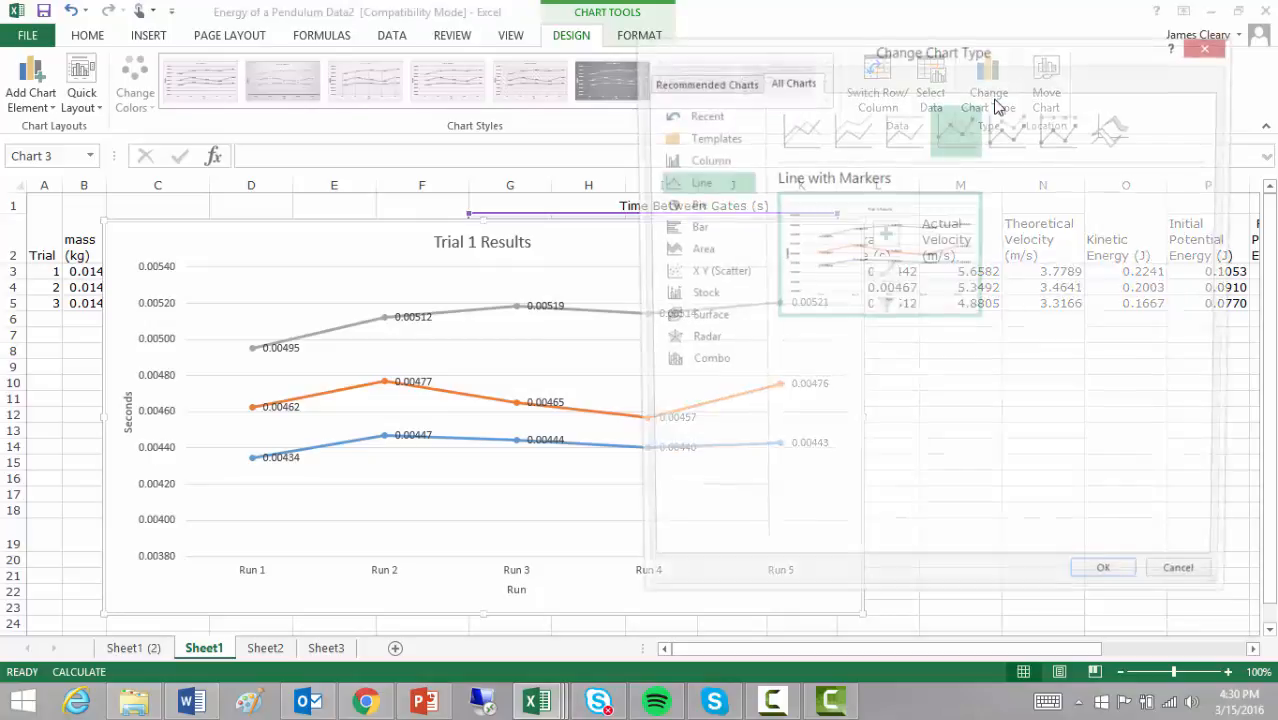
{"action": "left_click", "coordinate": [695, 233]}
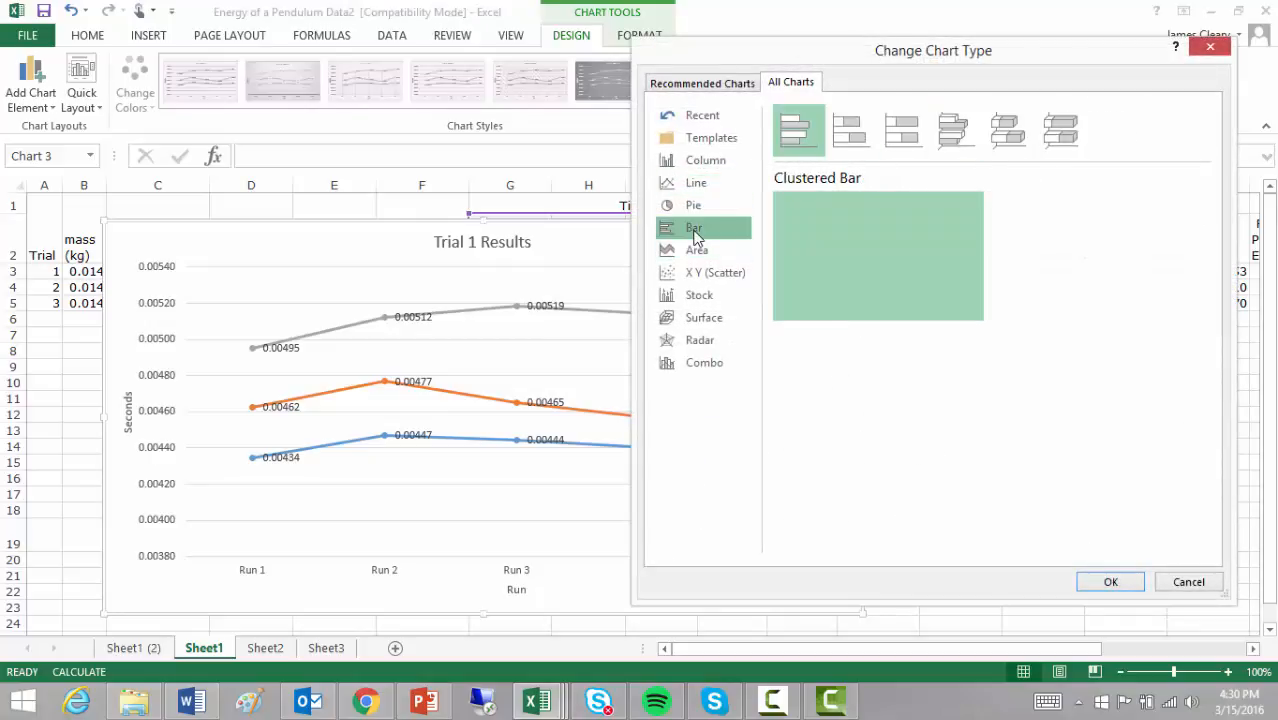
{"action": "left_click", "coordinate": [716, 278]}
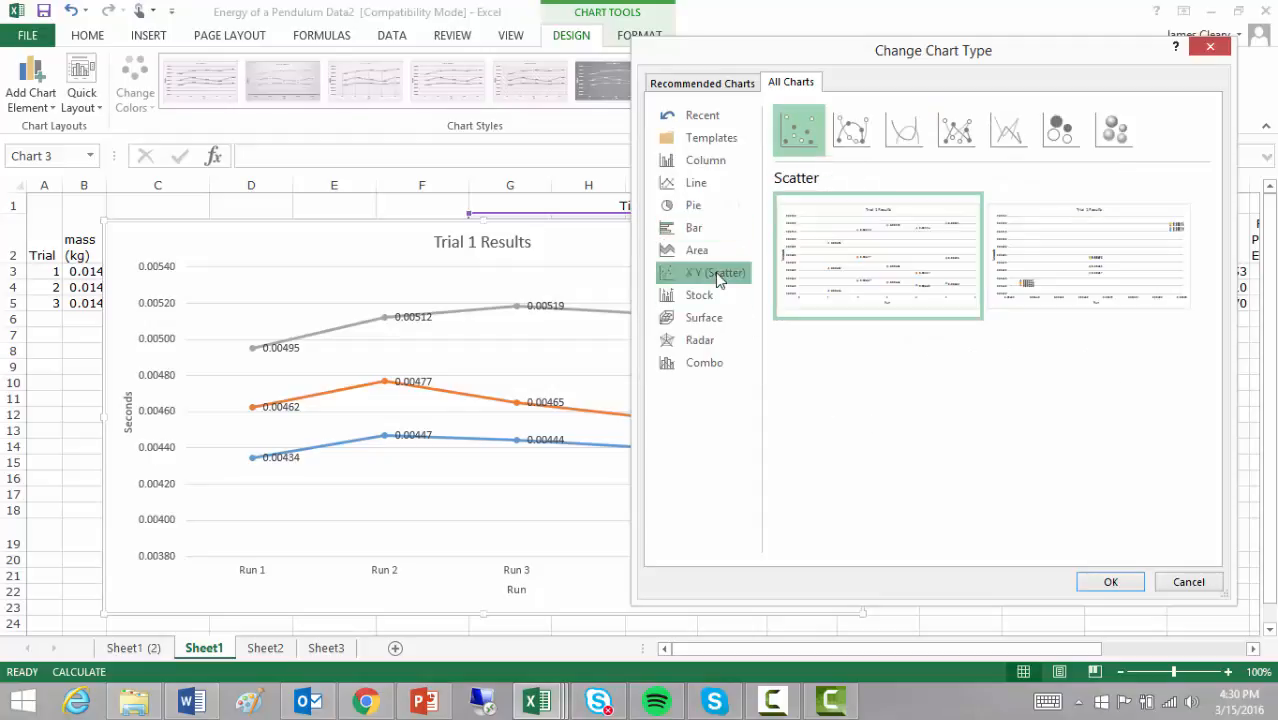
{"action": "mouse_move", "coordinate": [853, 283]}
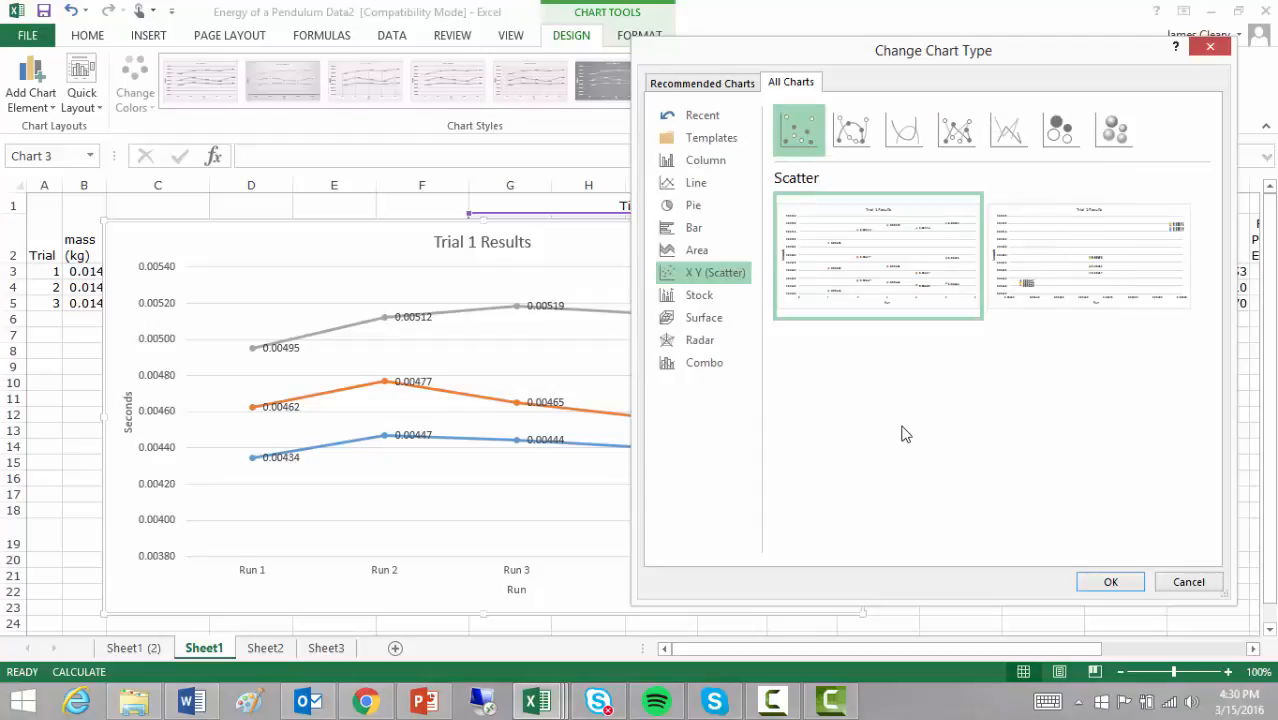
{"action": "mouse_move", "coordinate": [853, 250]}
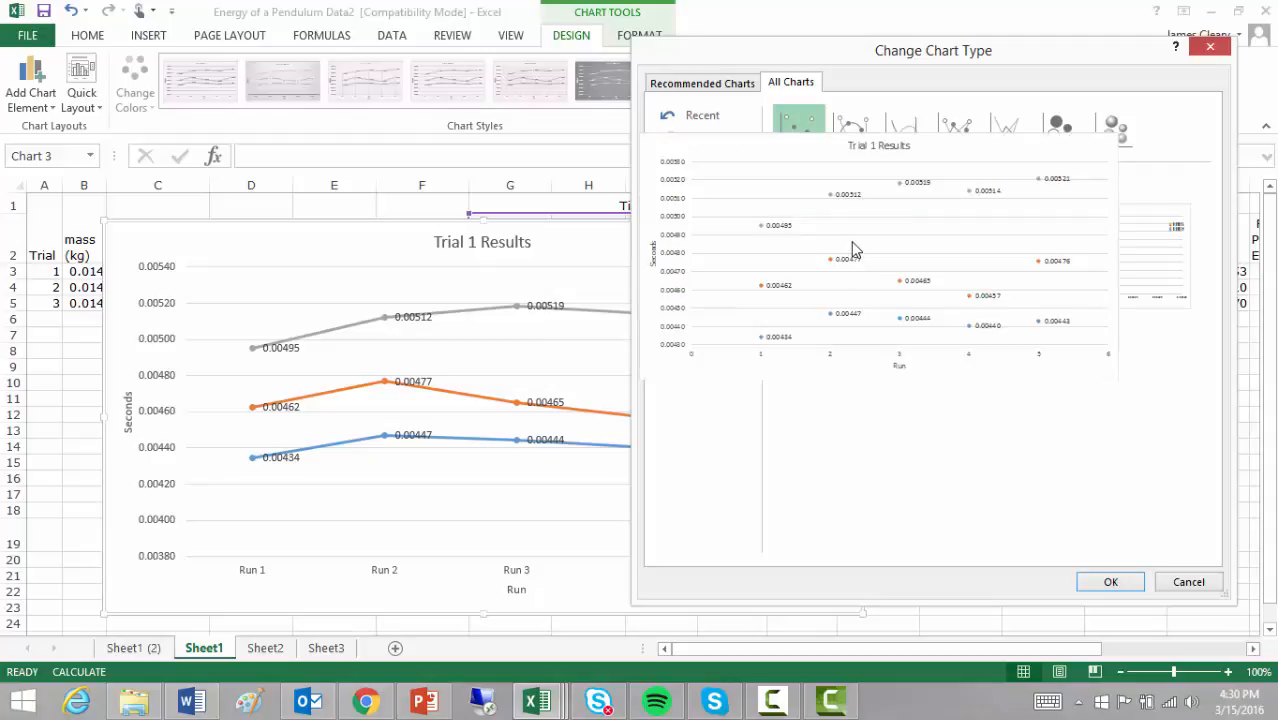
{"action": "left_click", "coordinate": [1126, 584]}
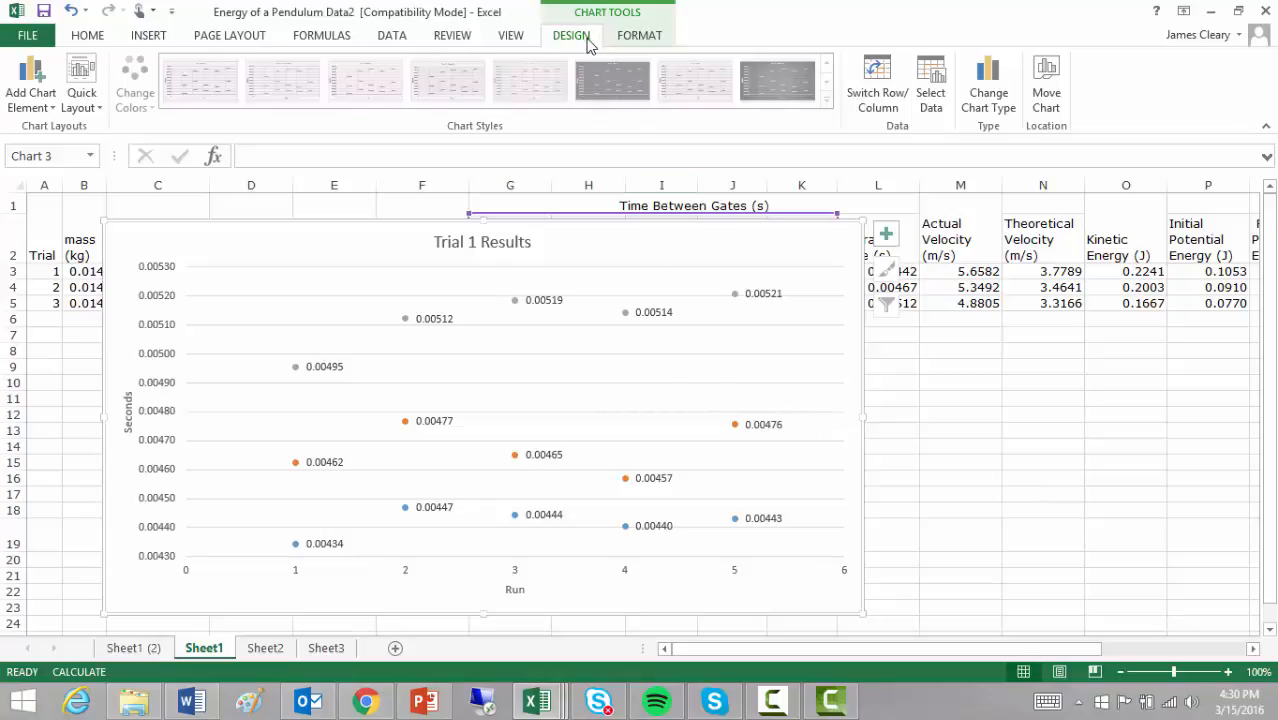
Step: Try adding a linear trendline to the scatter chart based on the Trial 3 series, and undo it
{"action": "left_click", "coordinate": [30, 100]}
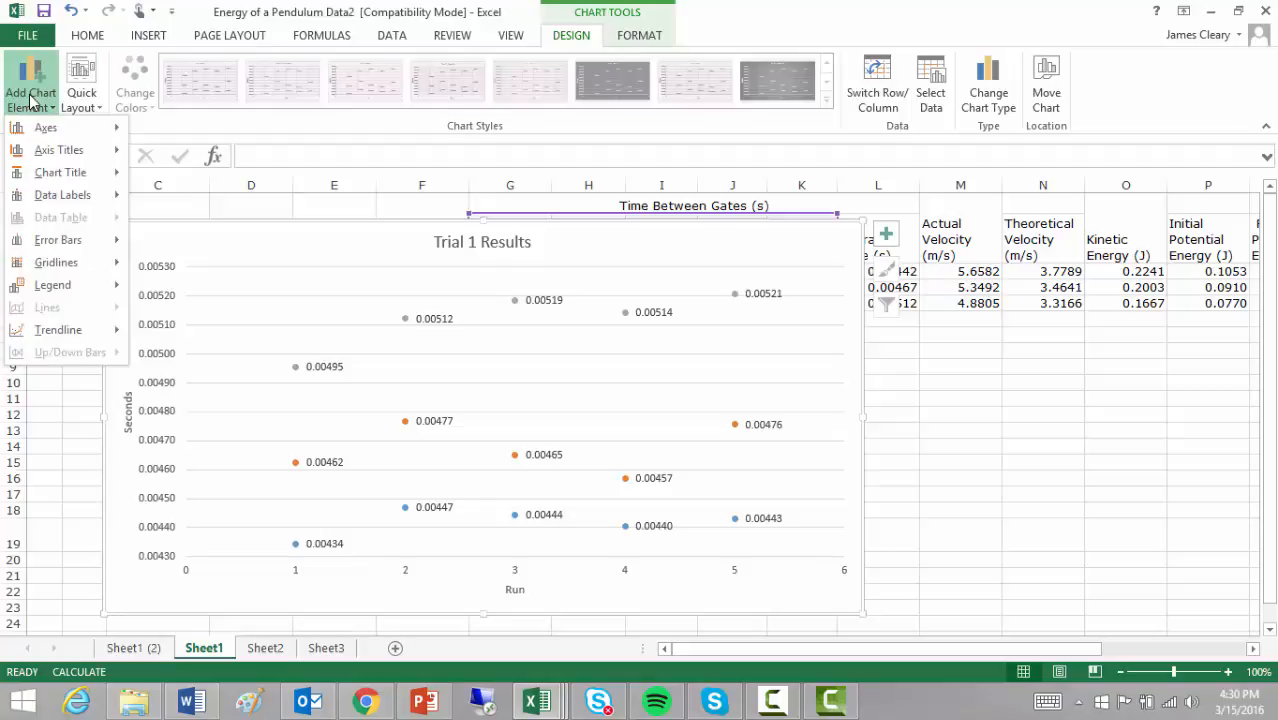
{"action": "mouse_move", "coordinate": [50, 336]}
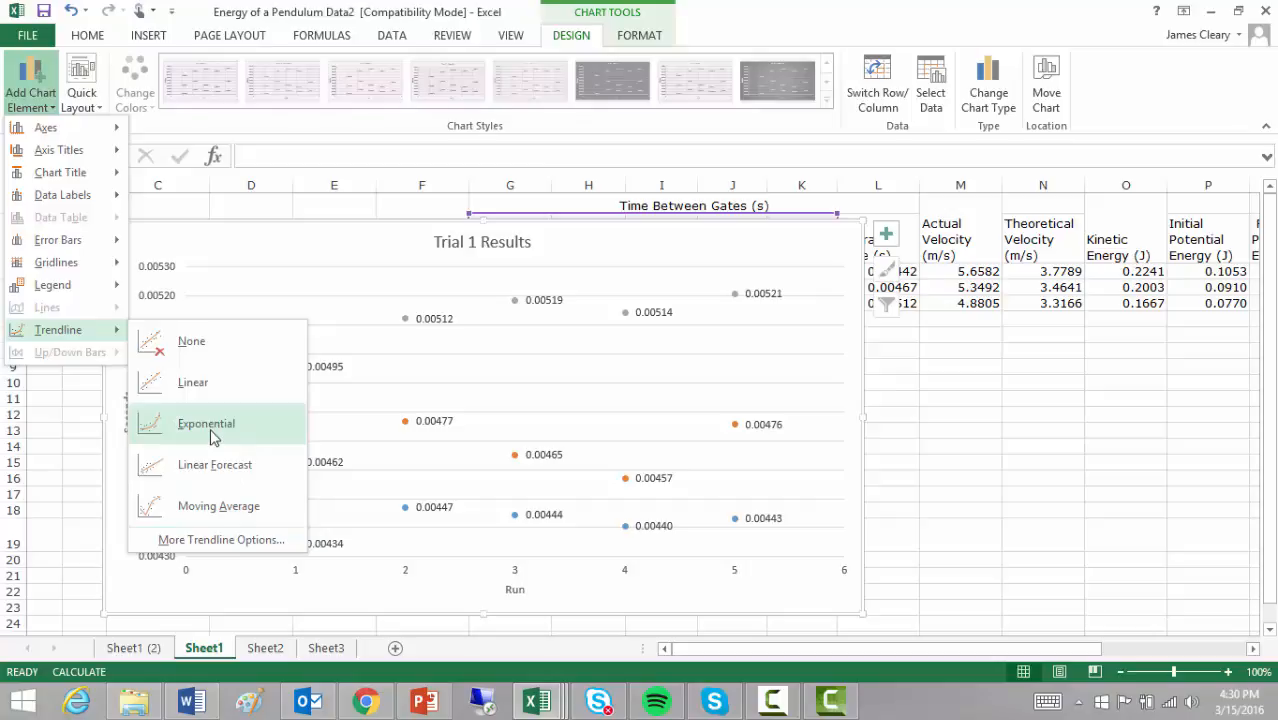
{"action": "left_click", "coordinate": [205, 386]}
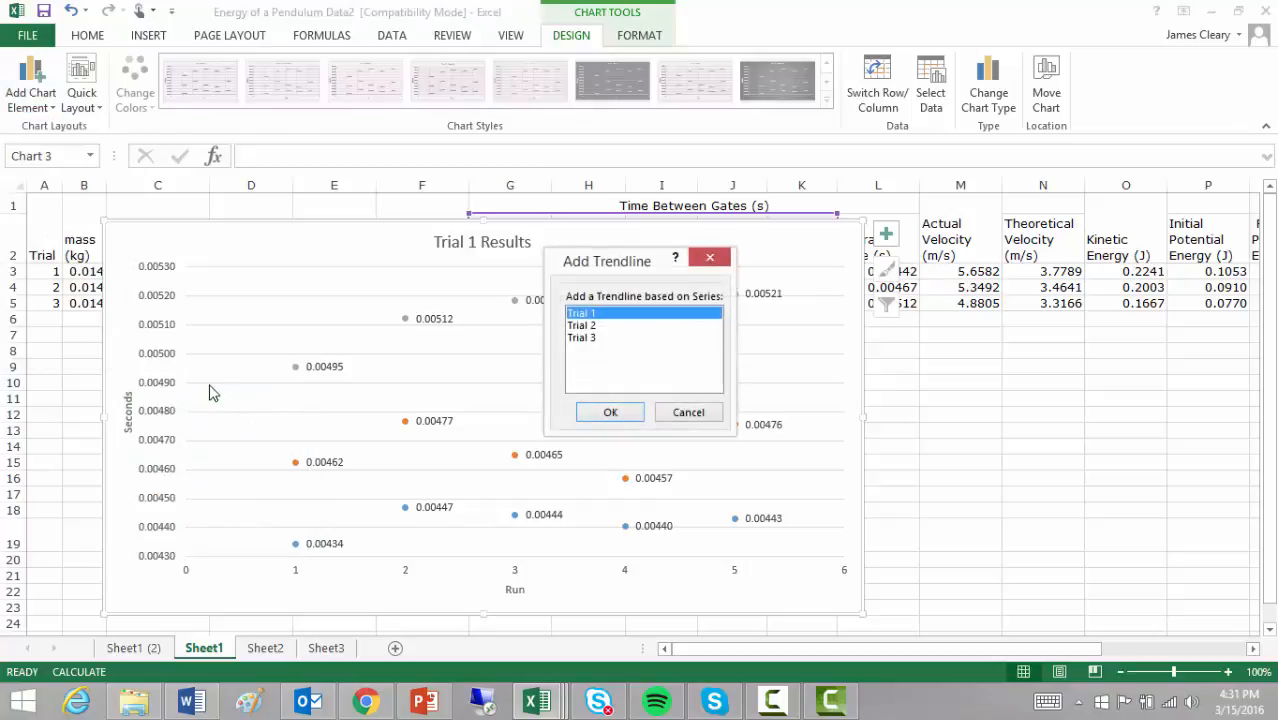
{"action": "left_click_drag", "start_coordinate": [653, 261], "coordinate": [1079, 154]}
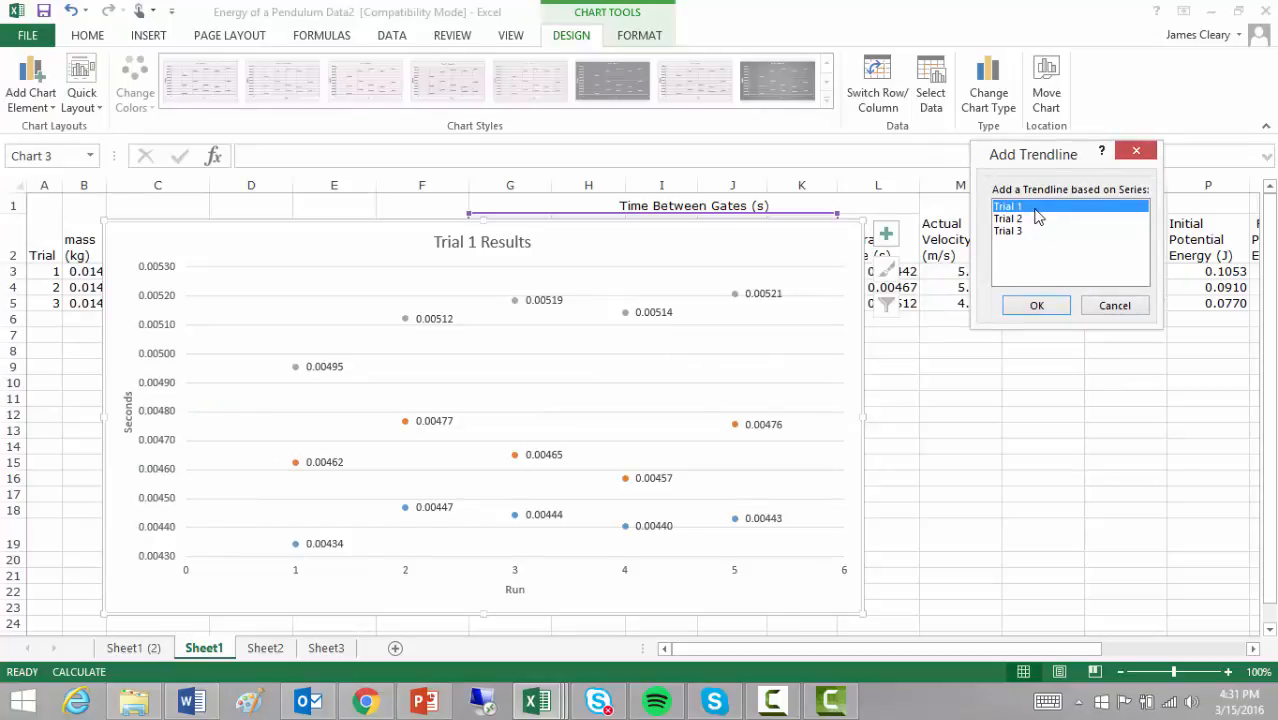
{"action": "left_click", "coordinate": [1010, 231]}
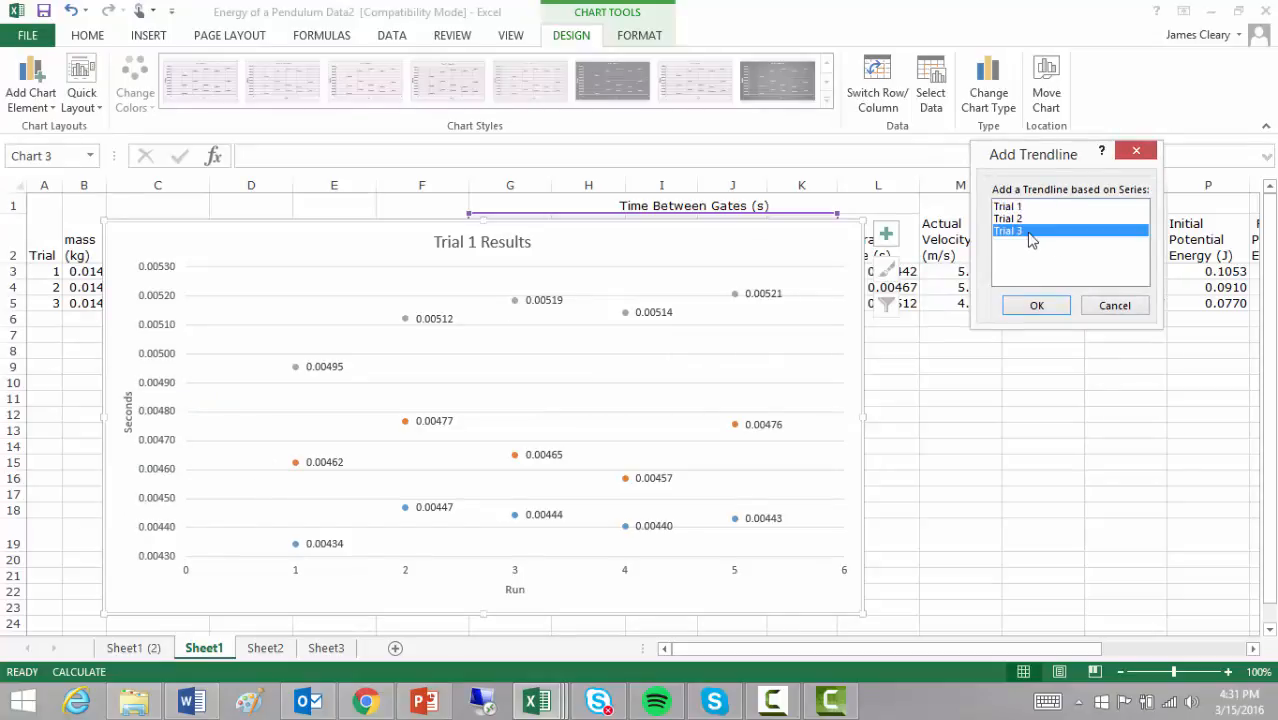
{"action": "left_click", "coordinate": [1040, 305]}
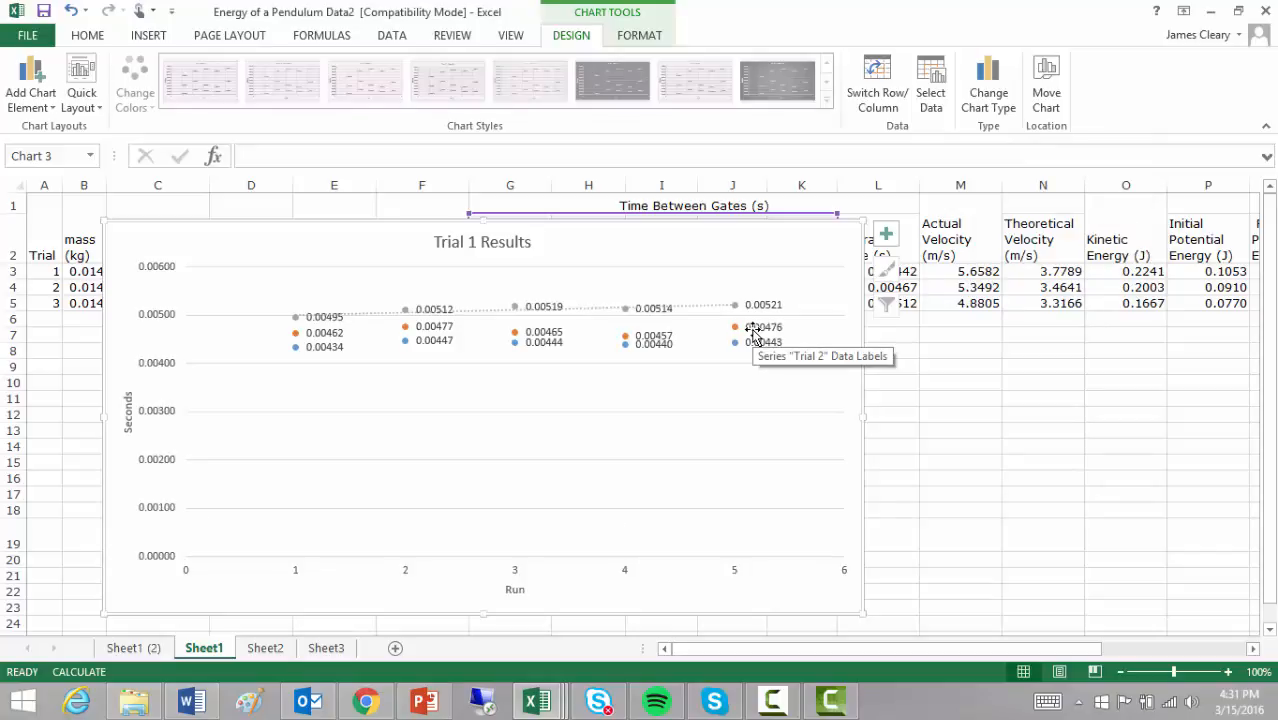
{"action": "key", "text": "ctrl+z"}
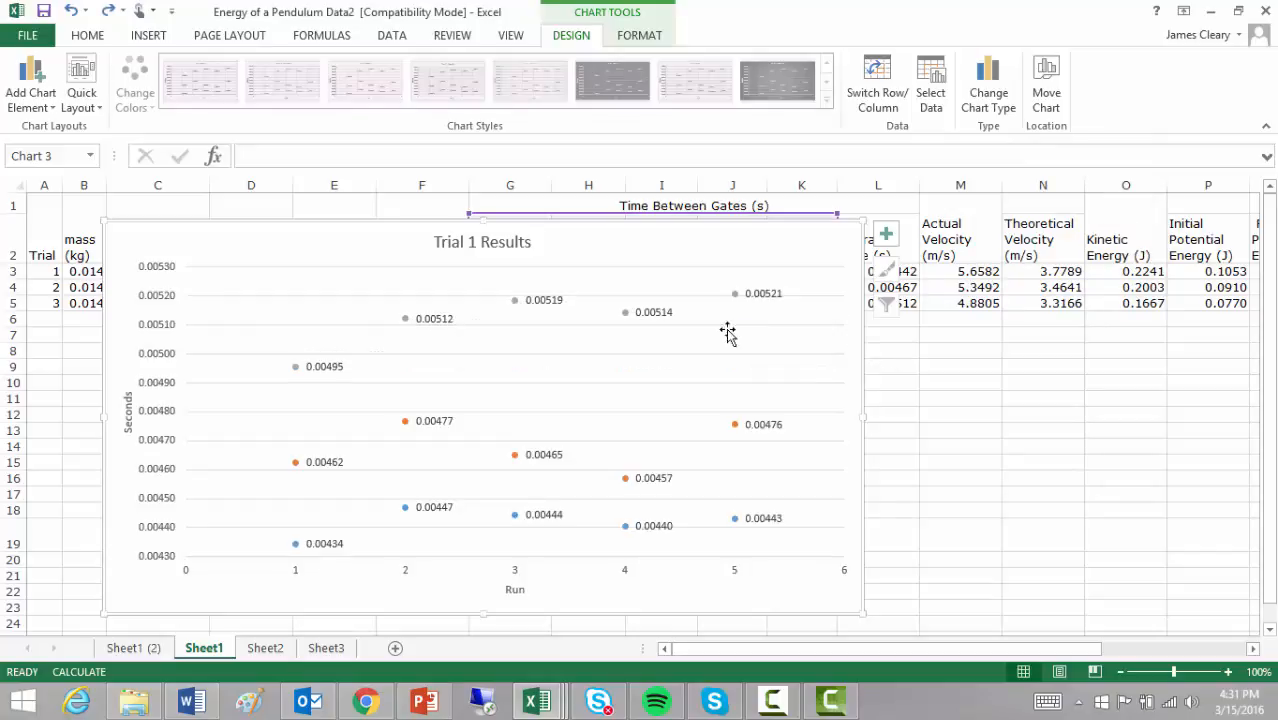
Step: Add an exponential trendline to the scatter chart based on the Trial 2 series
{"action": "left_click", "coordinate": [31, 92]}
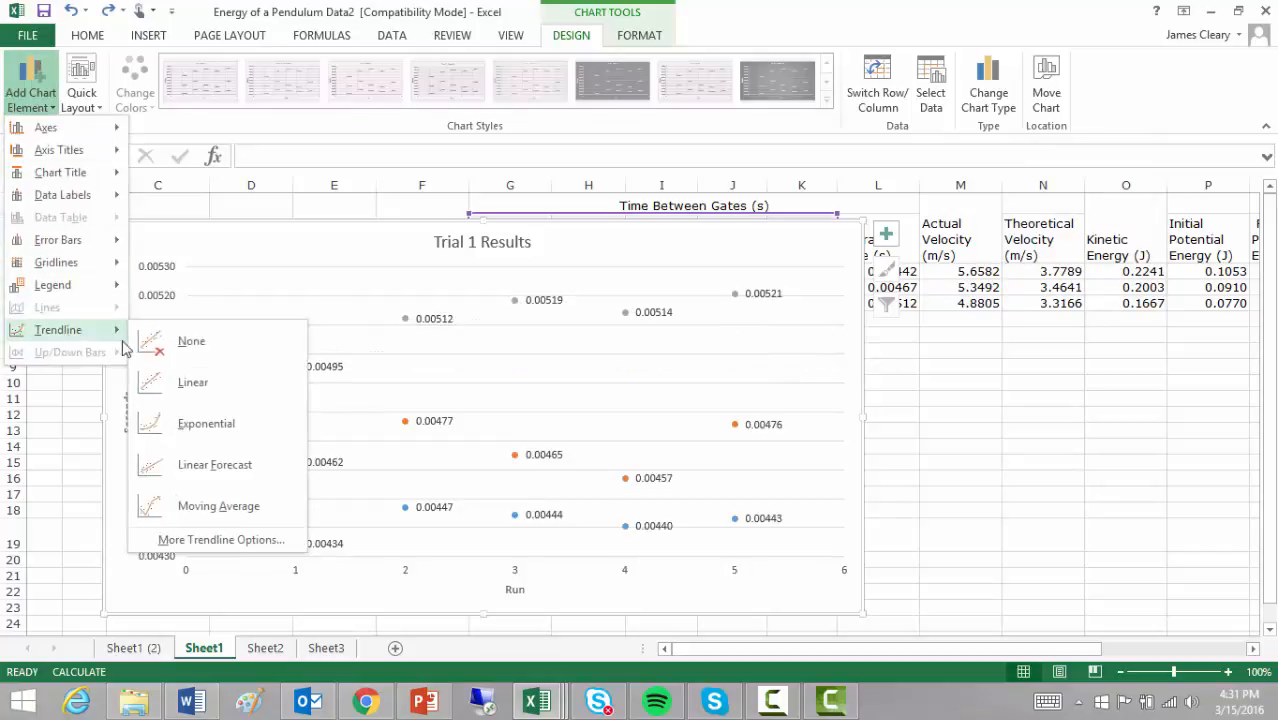
{"action": "left_click", "coordinate": [214, 421]}
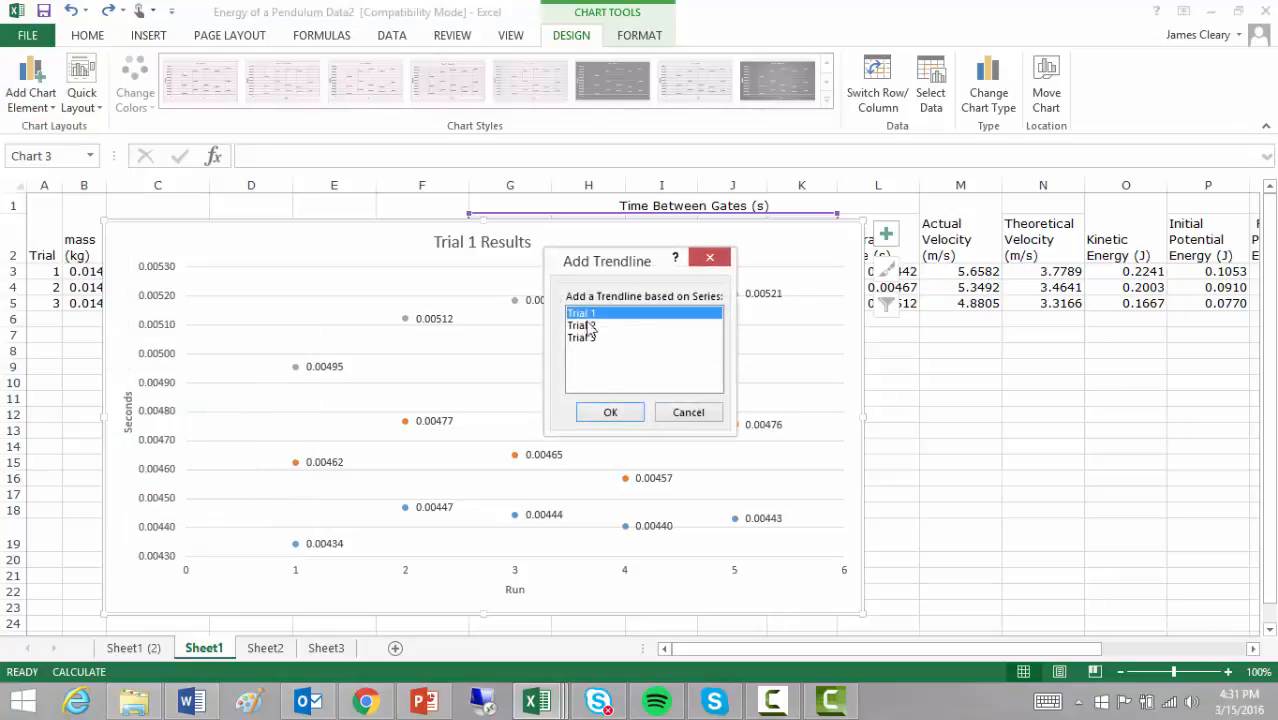
{"action": "left_click", "coordinate": [589, 326]}
{"action": "left_click", "coordinate": [612, 412]}
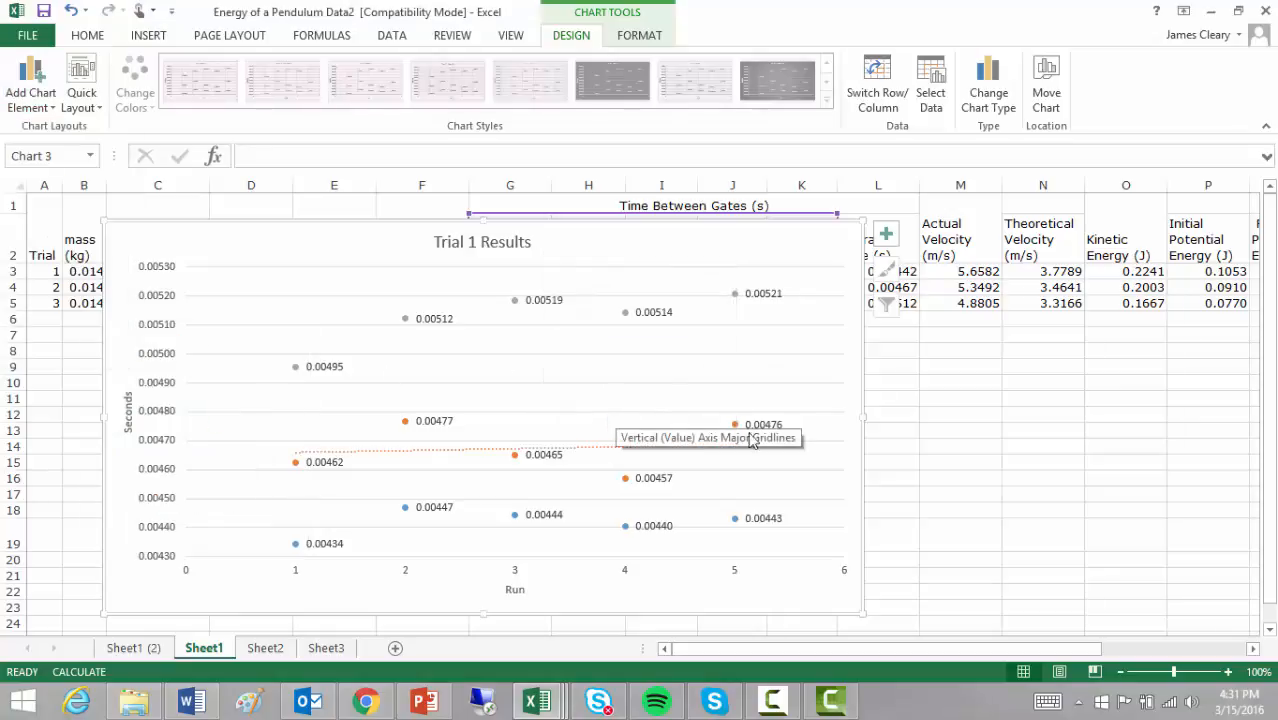